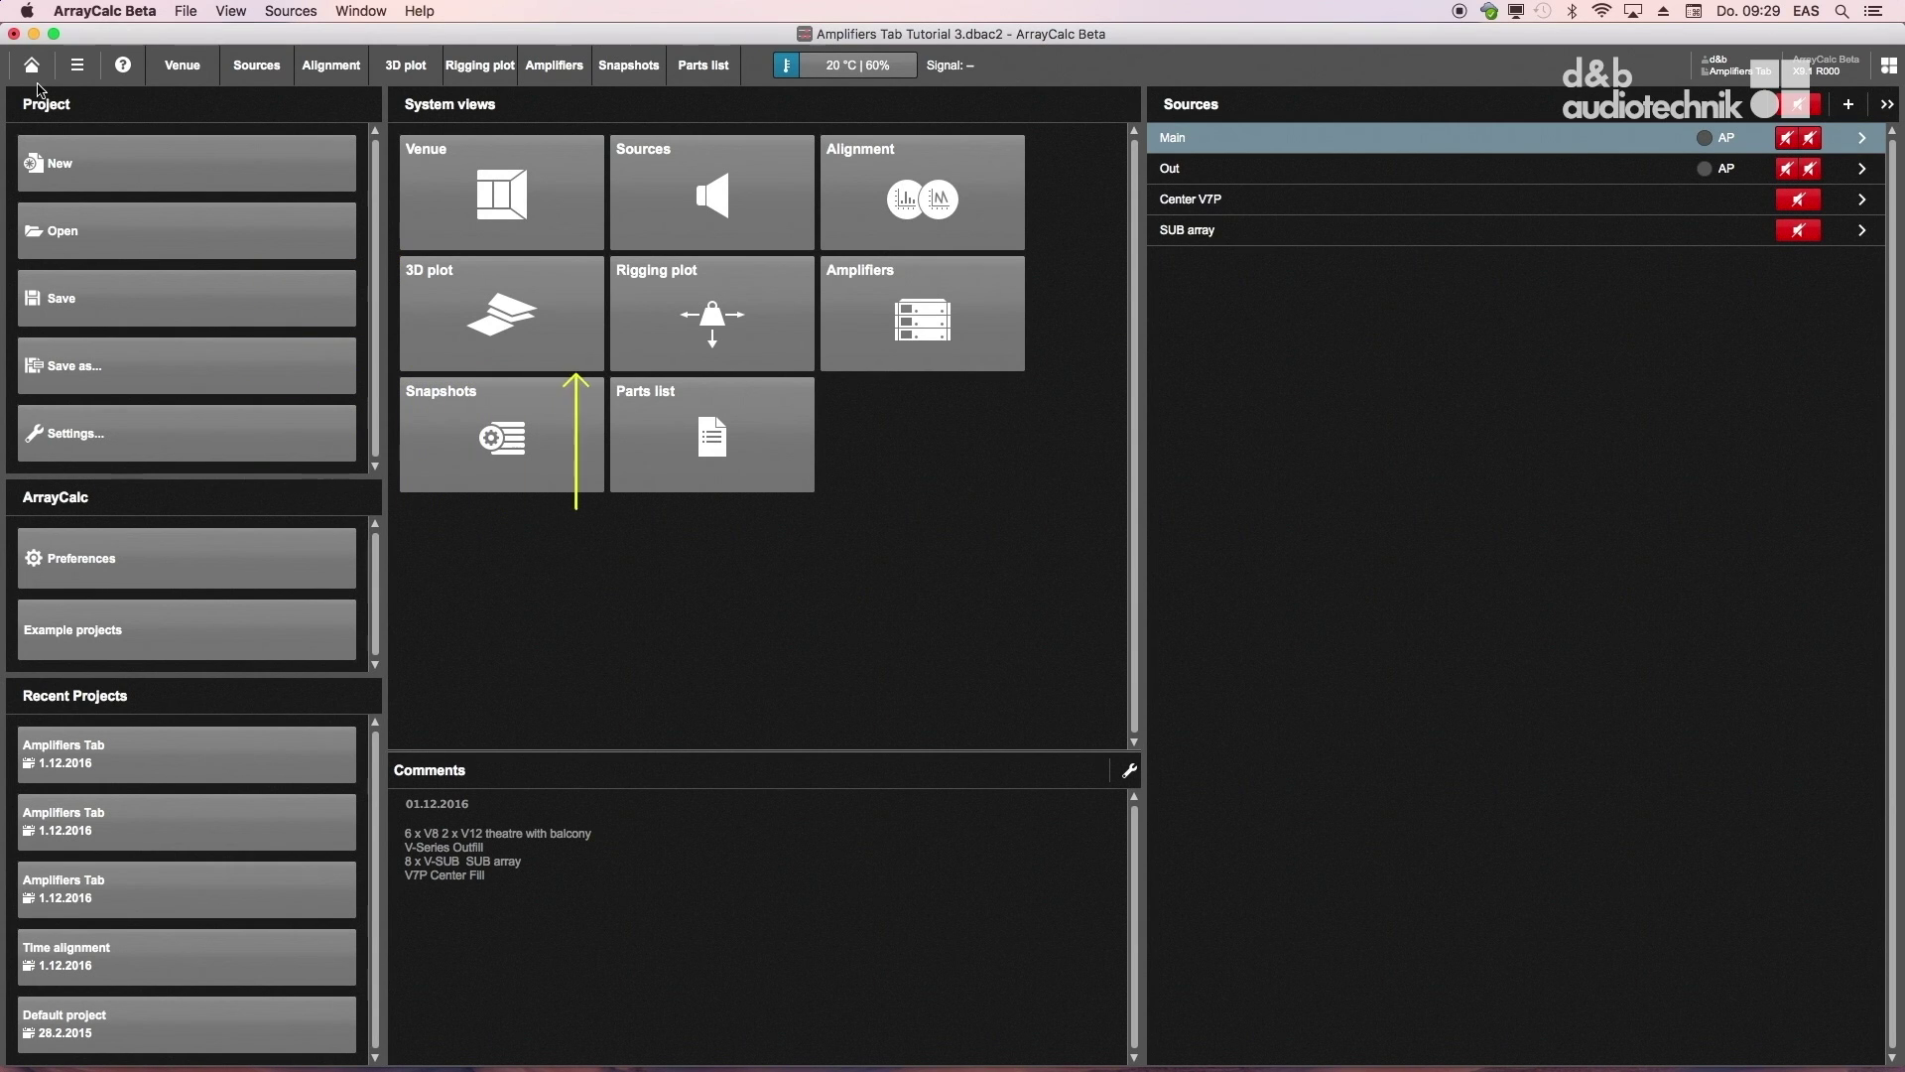
# Step: In the 3D plot, unmute the Main, Out, Center V7P and SUB array sources
pyautogui.click(420, 317)
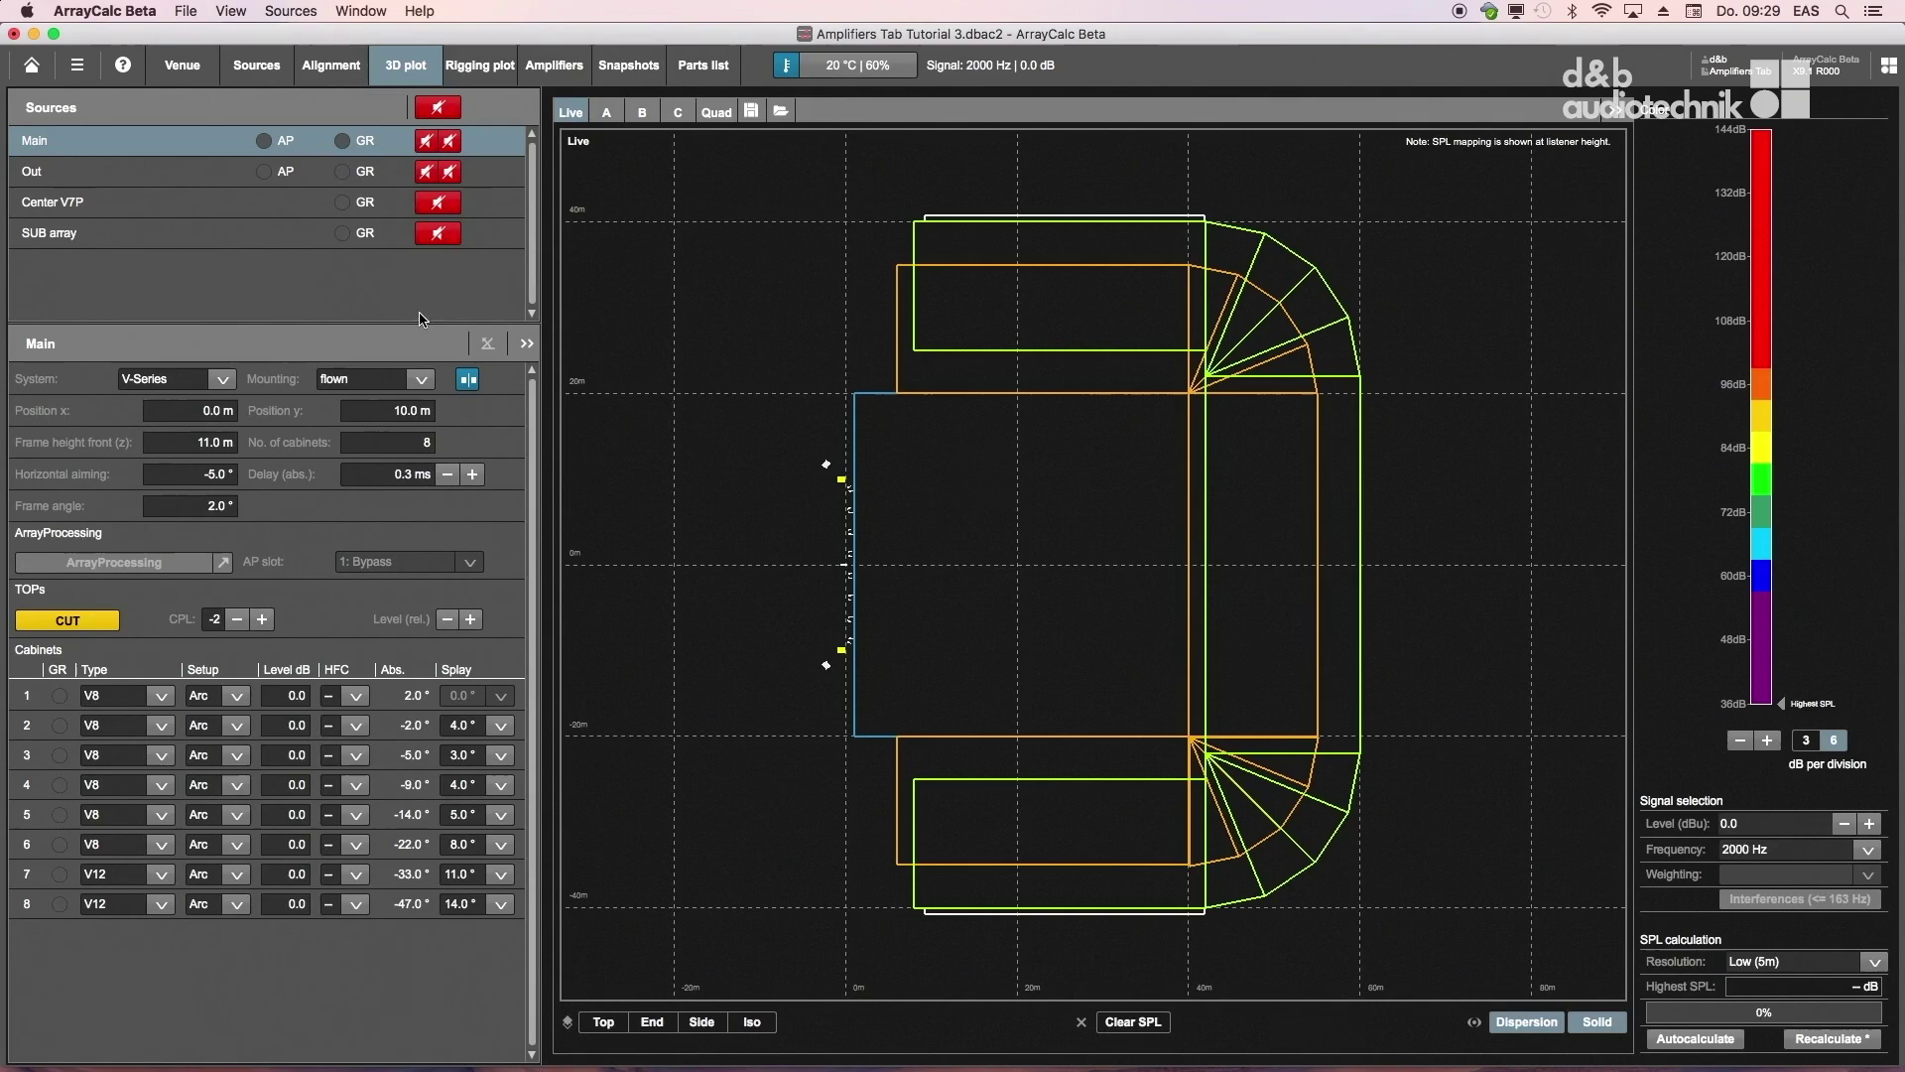
pyautogui.click(427, 140)
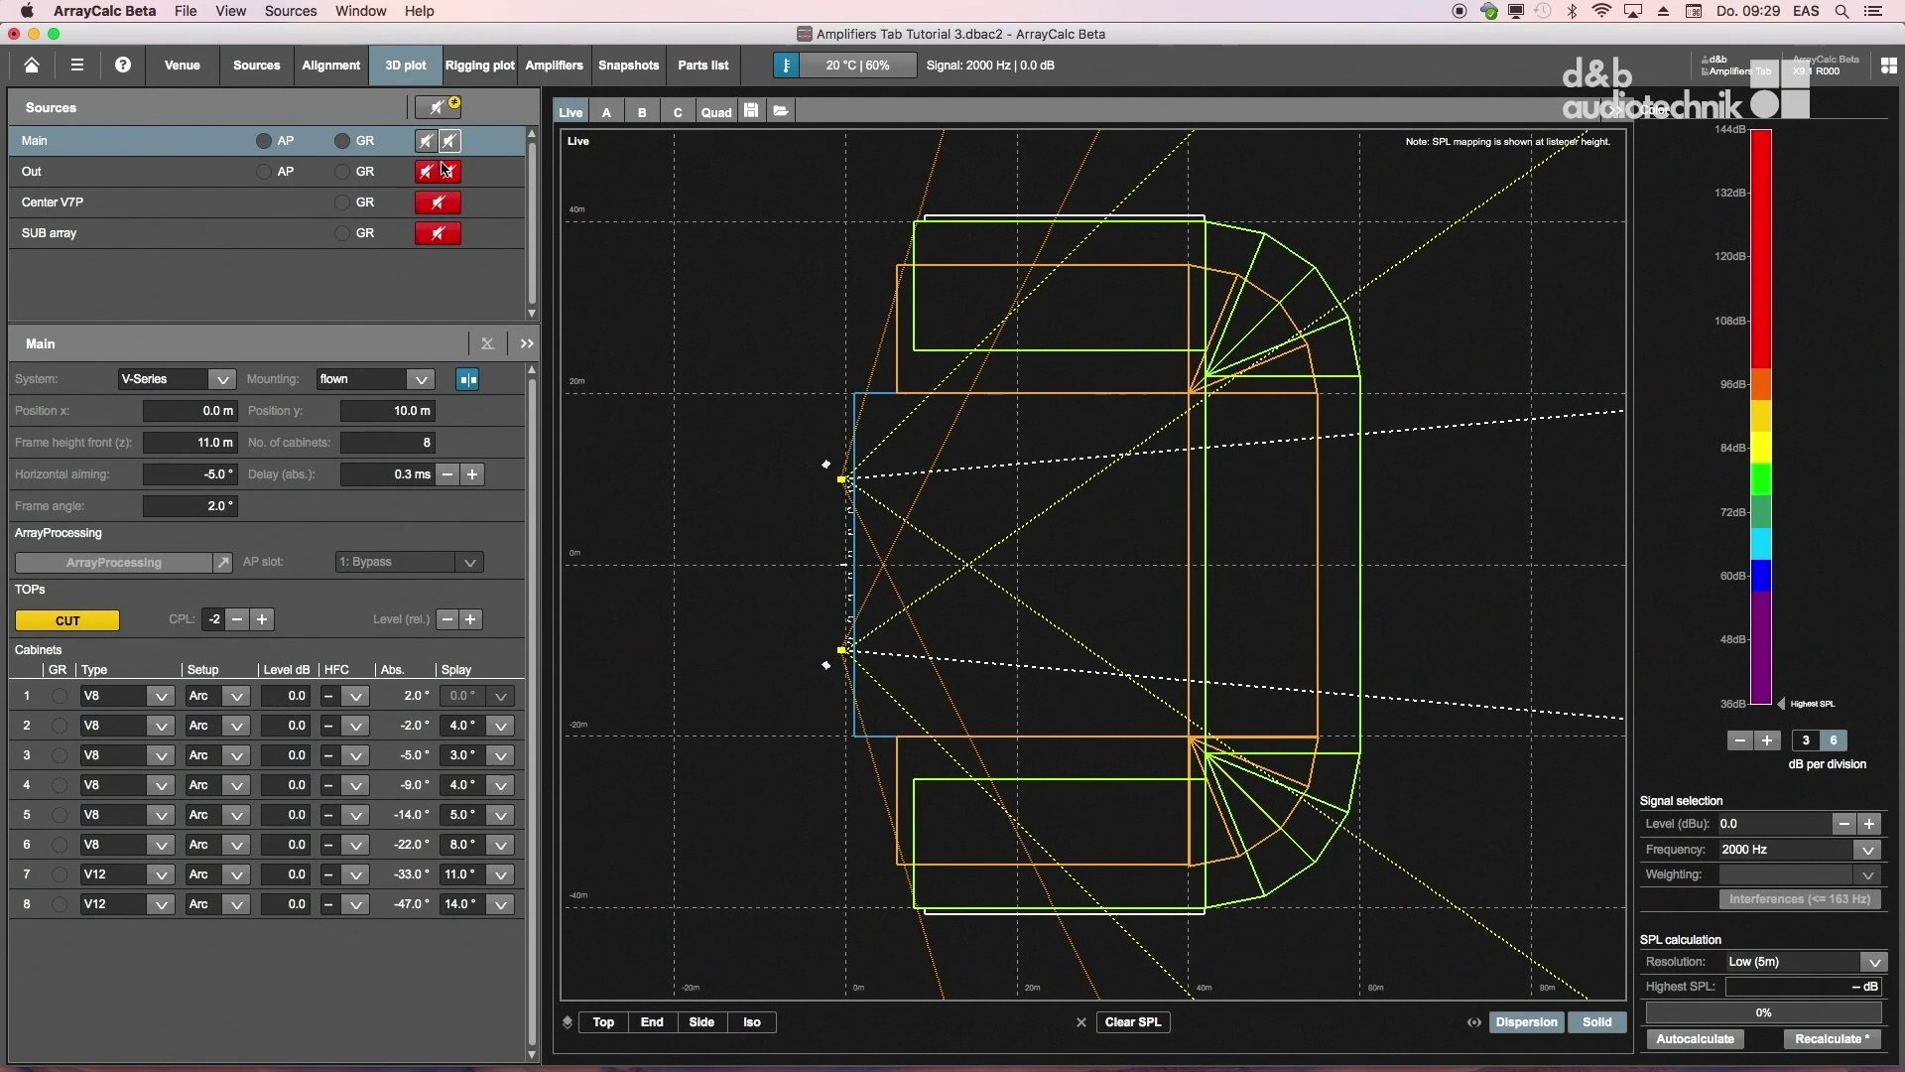
pyautogui.click(427, 171)
pyautogui.click(441, 202)
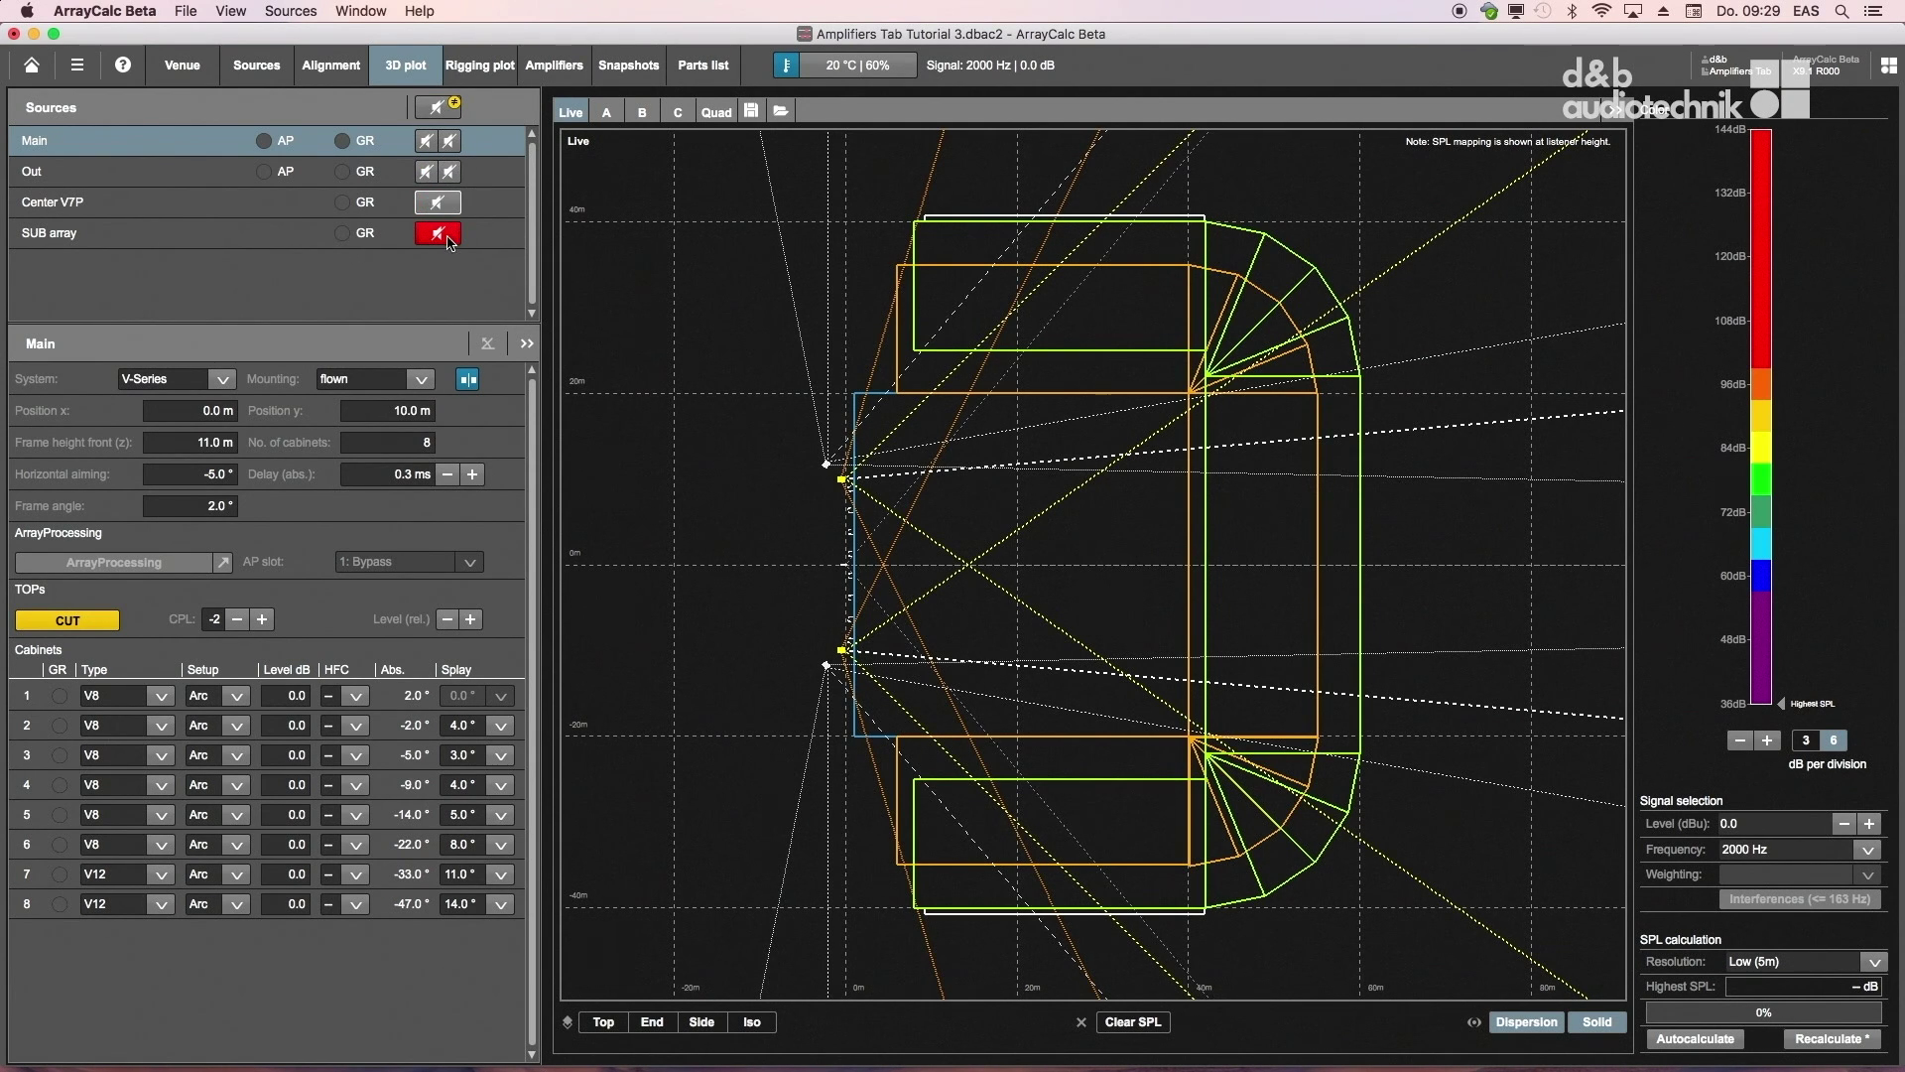
pyautogui.click(445, 236)
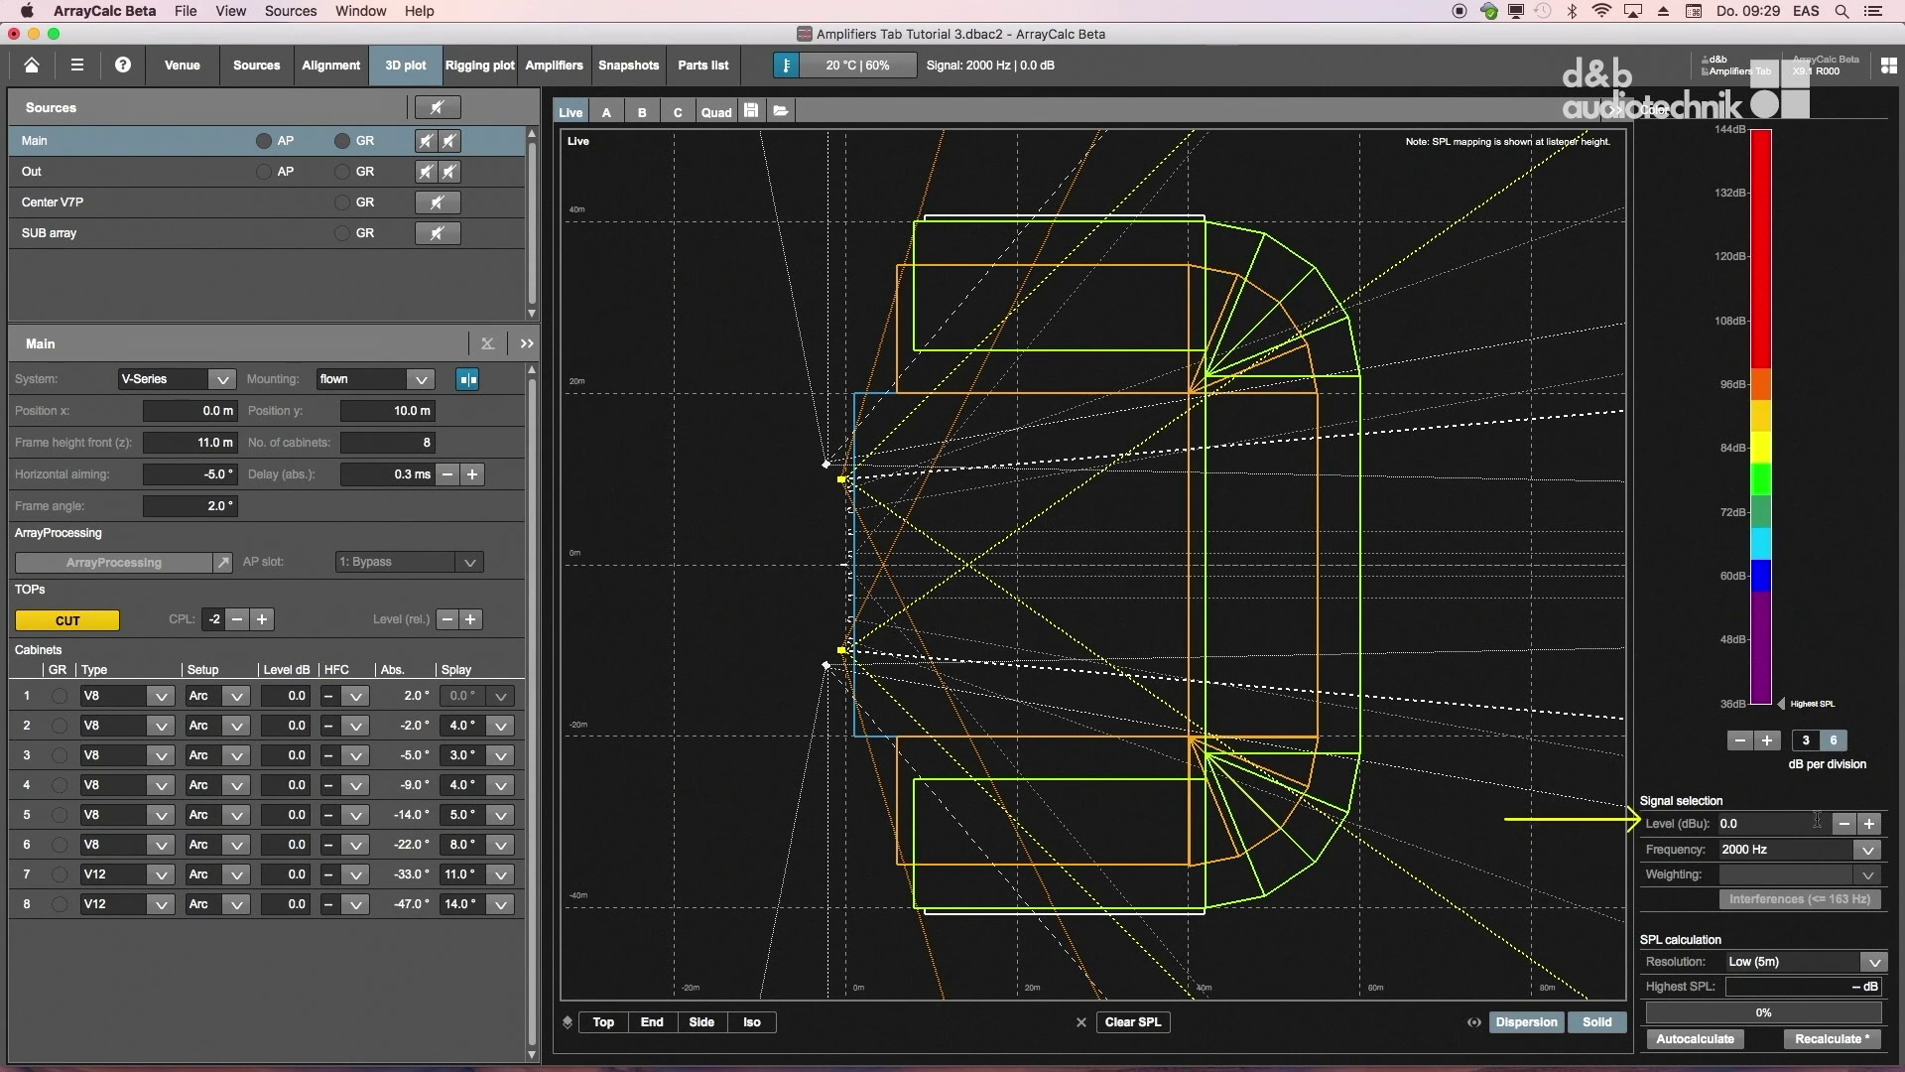
# Step: Recalculate the SPL map at 4000 Hz with High (1 m) resolution
pyautogui.click(1814, 852)
pyautogui.click(1777, 966)
pyautogui.click(1782, 962)
pyautogui.click(1772, 977)
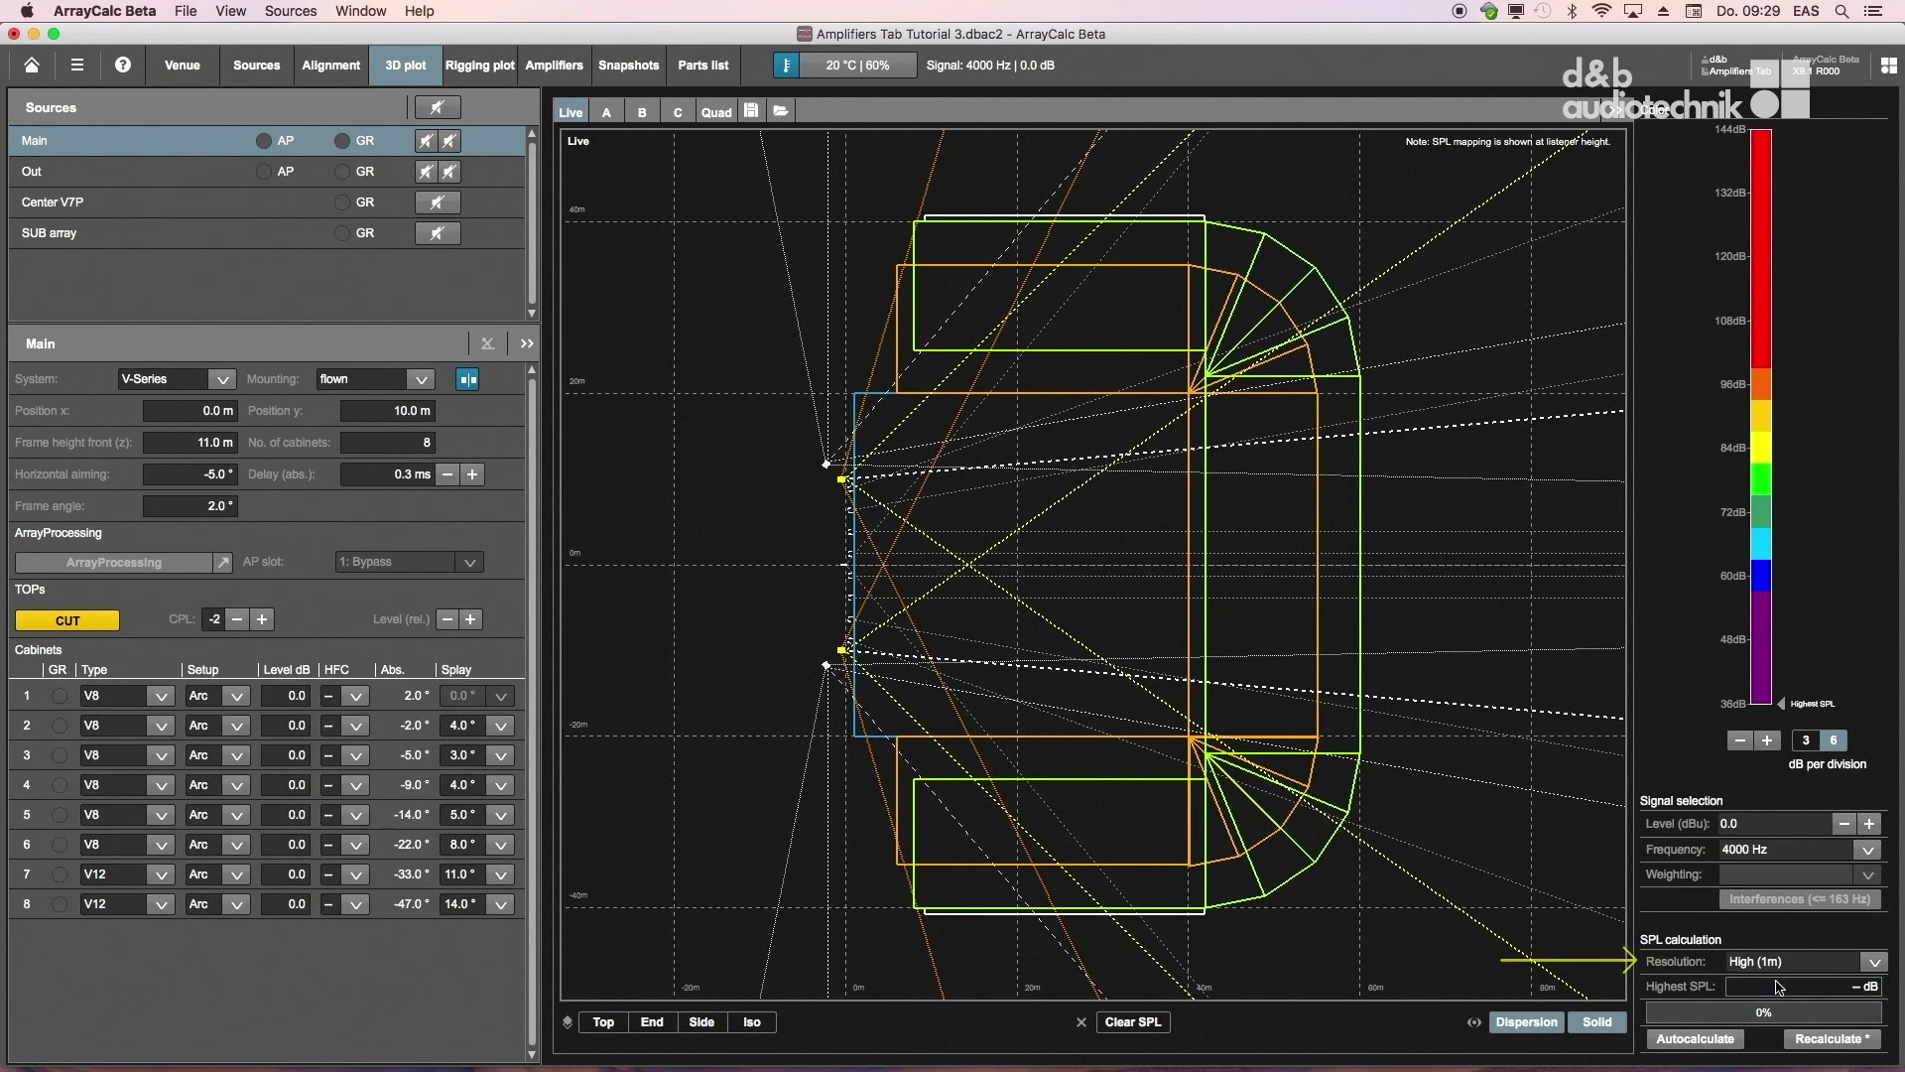
pyautogui.click(1829, 1041)
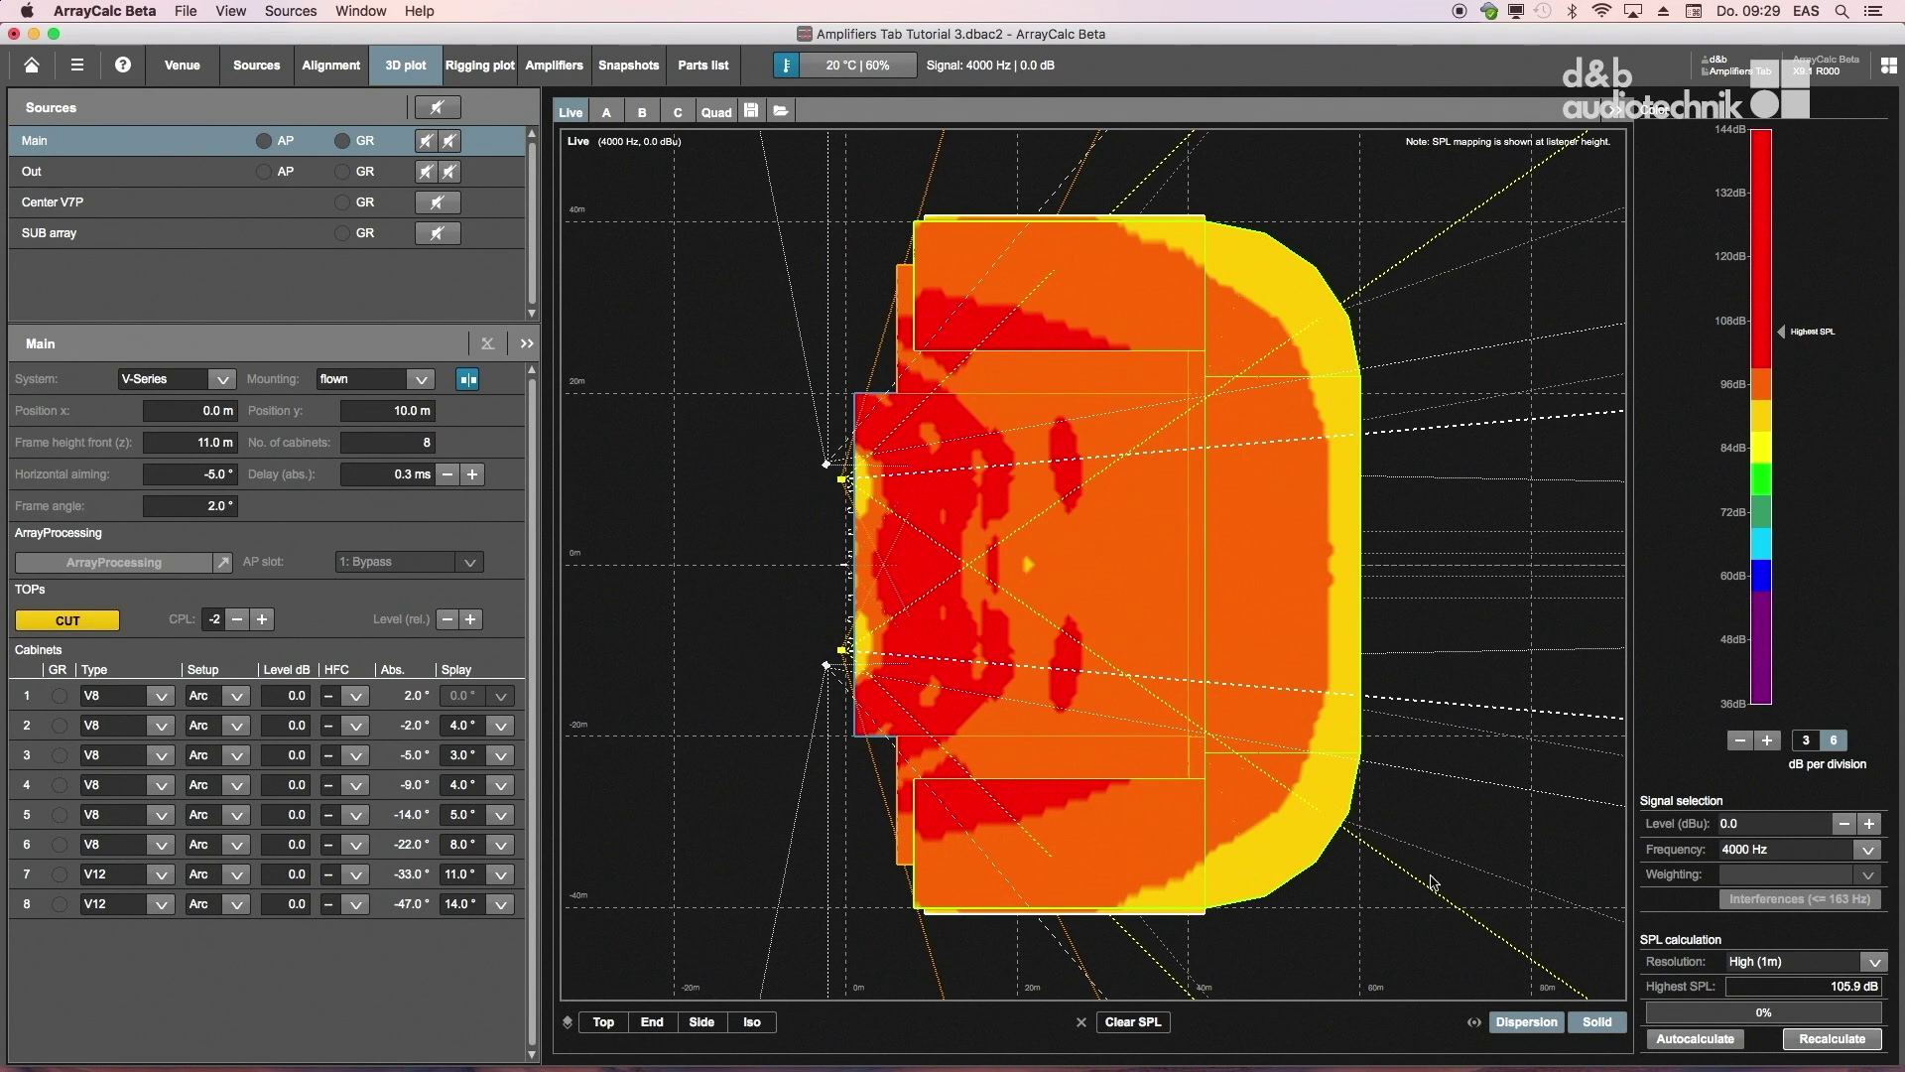
# Step: Orbit the 3D plot into a tilted perspective of the coverage map
pyautogui.moveTo(1150, 785)
pyautogui.mouseDown()
pyautogui.moveTo(1034, 756)
pyautogui.moveTo(1090, 688)
pyautogui.moveTo(1147, 838)
pyautogui.moveTo(1142, 788)
pyautogui.moveTo(1127, 812)
pyautogui.moveTo(1170, 807)
pyautogui.moveTo(1106, 820)
pyautogui.moveTo(1088, 794)
pyautogui.moveTo(1036, 824)
pyautogui.mouseUp()
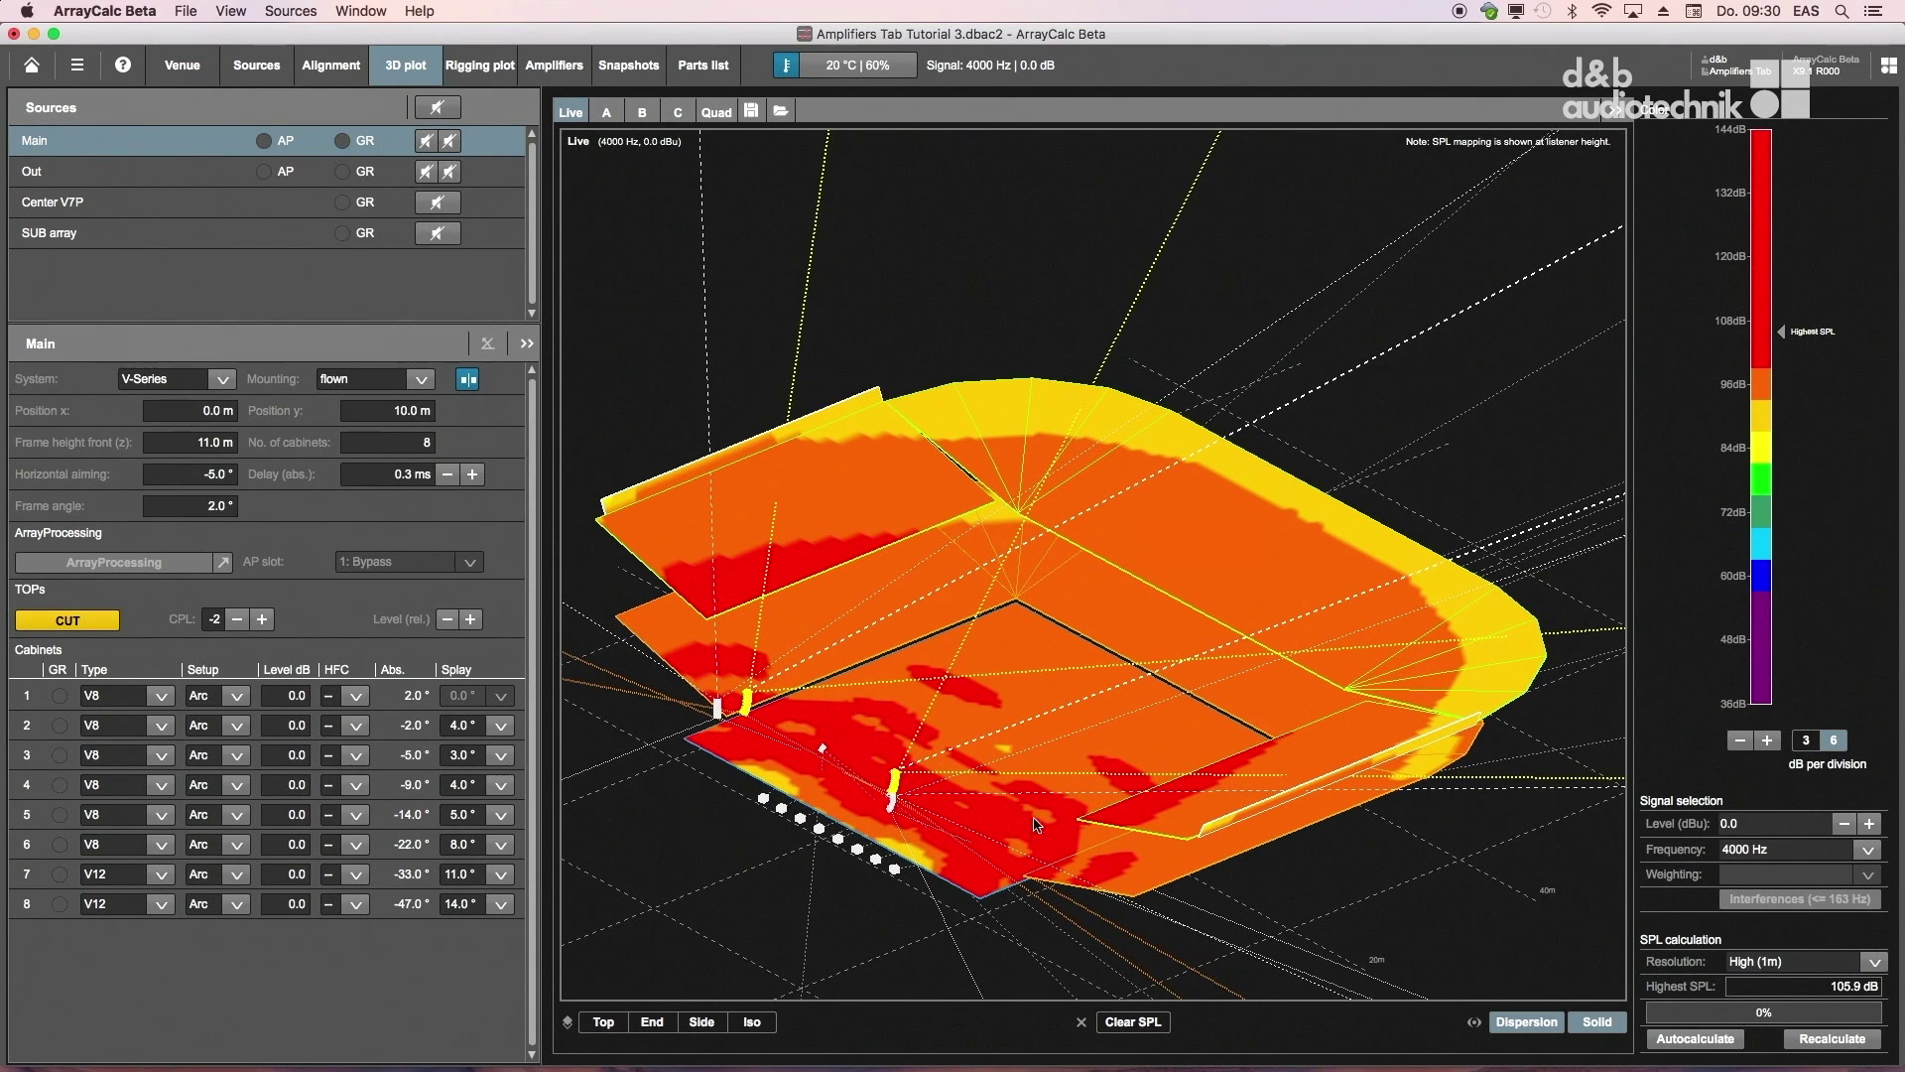
# Step: Cycle through the Top, End and Side views, finishing on the Iso view
pyautogui.click(602, 1023)
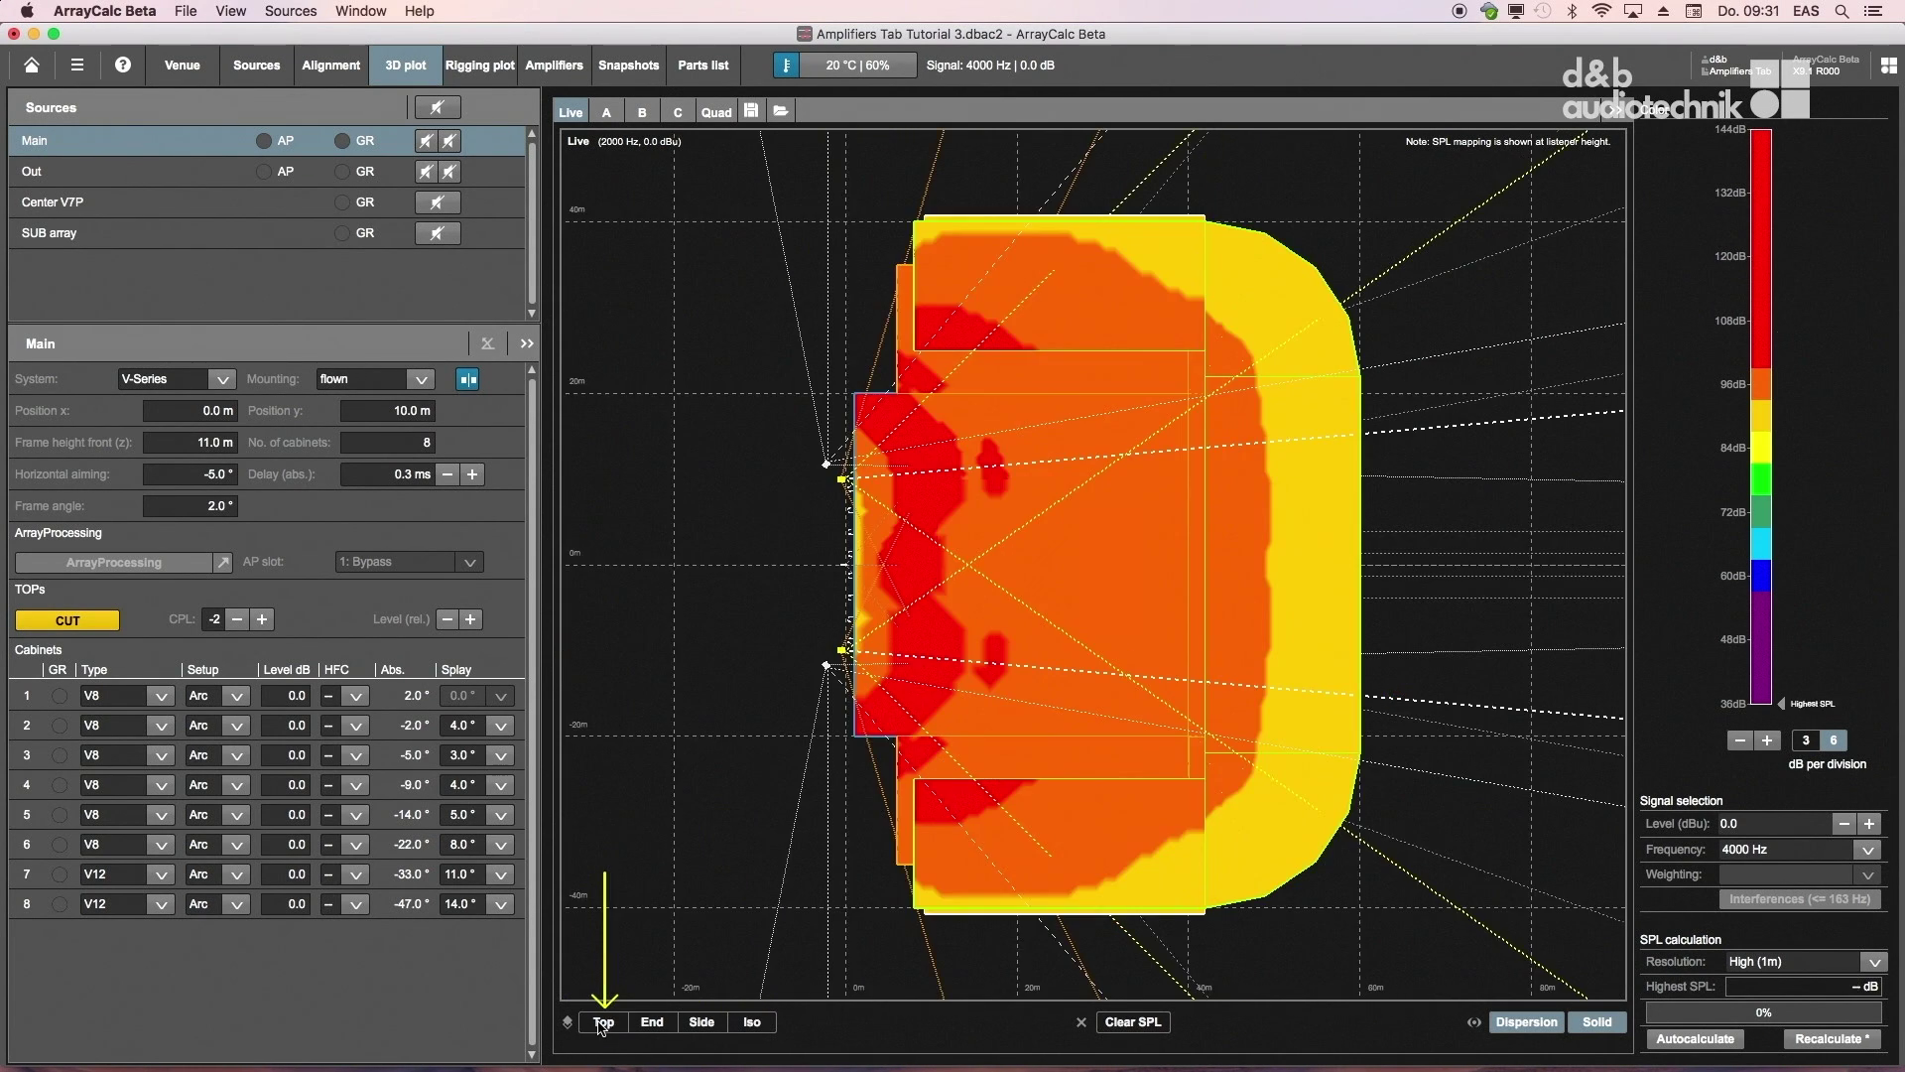
pyautogui.click(654, 1025)
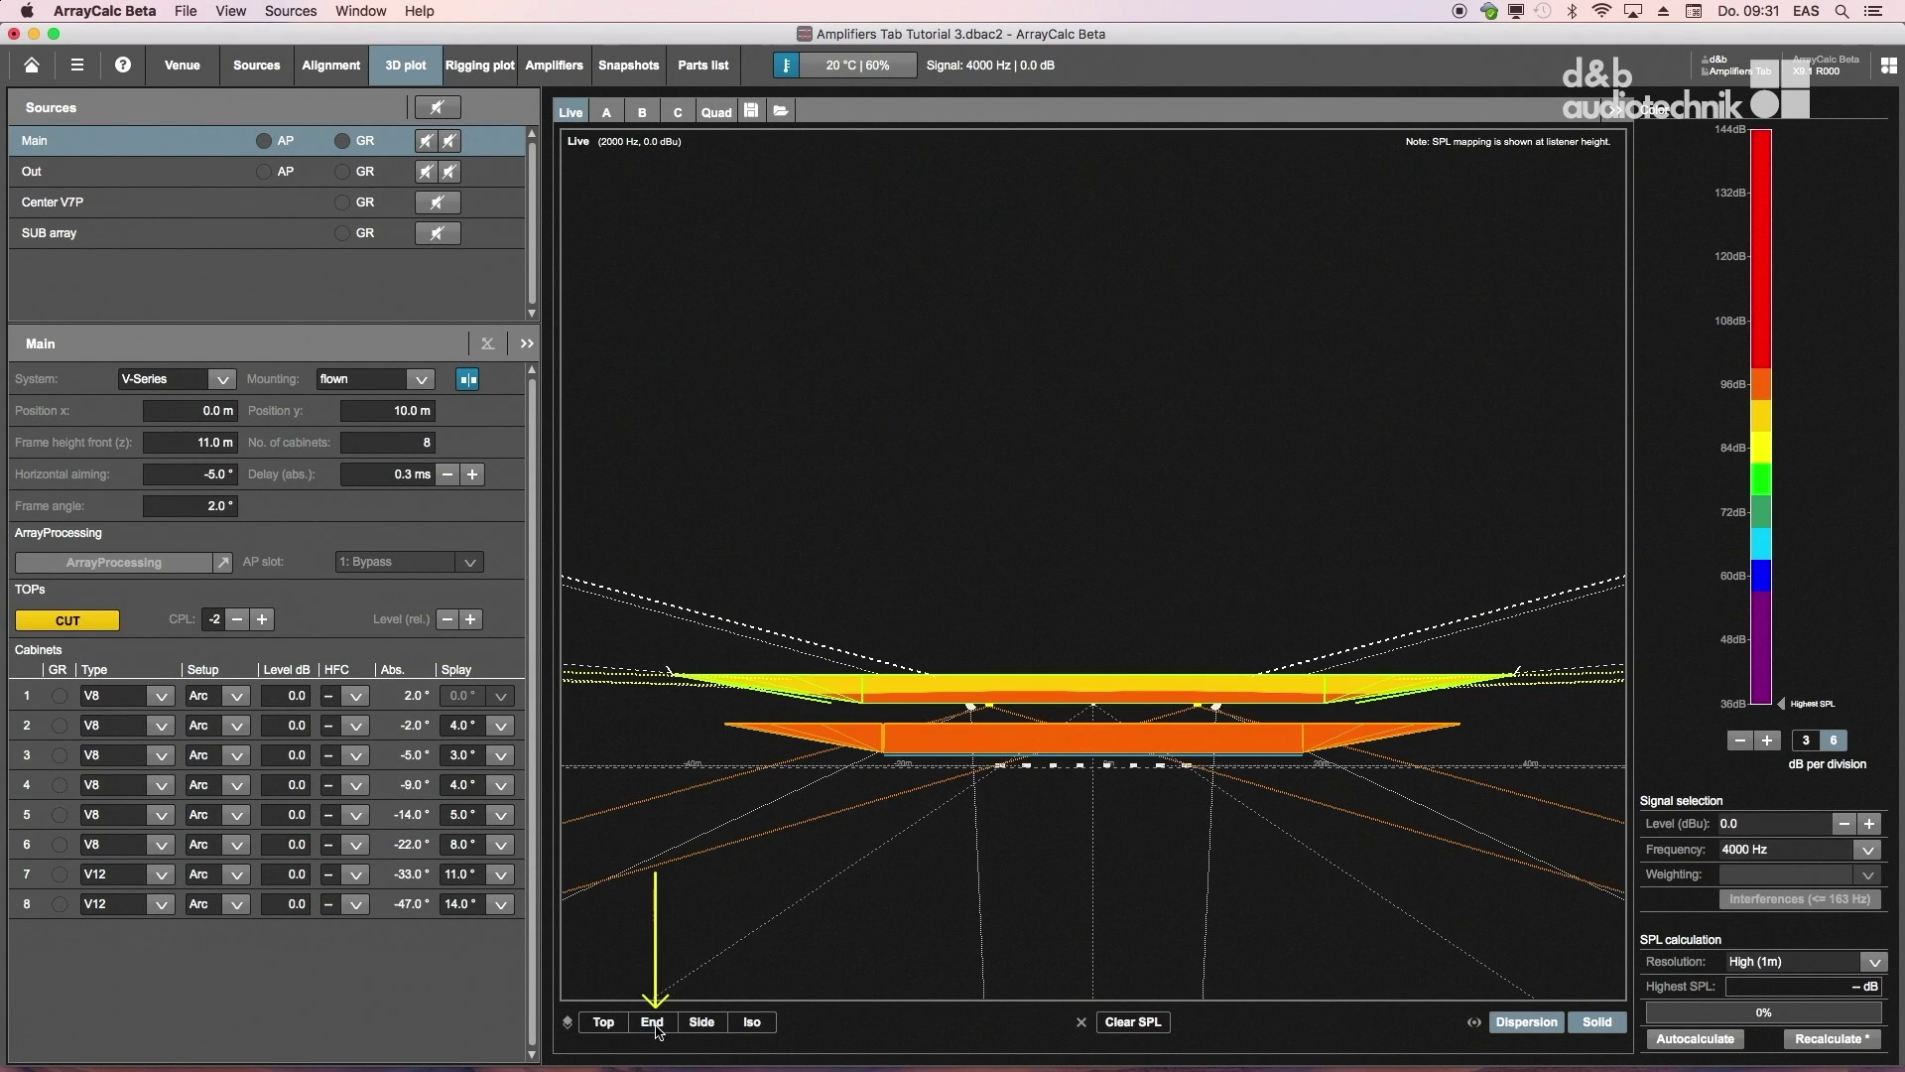
pyautogui.click(715, 1030)
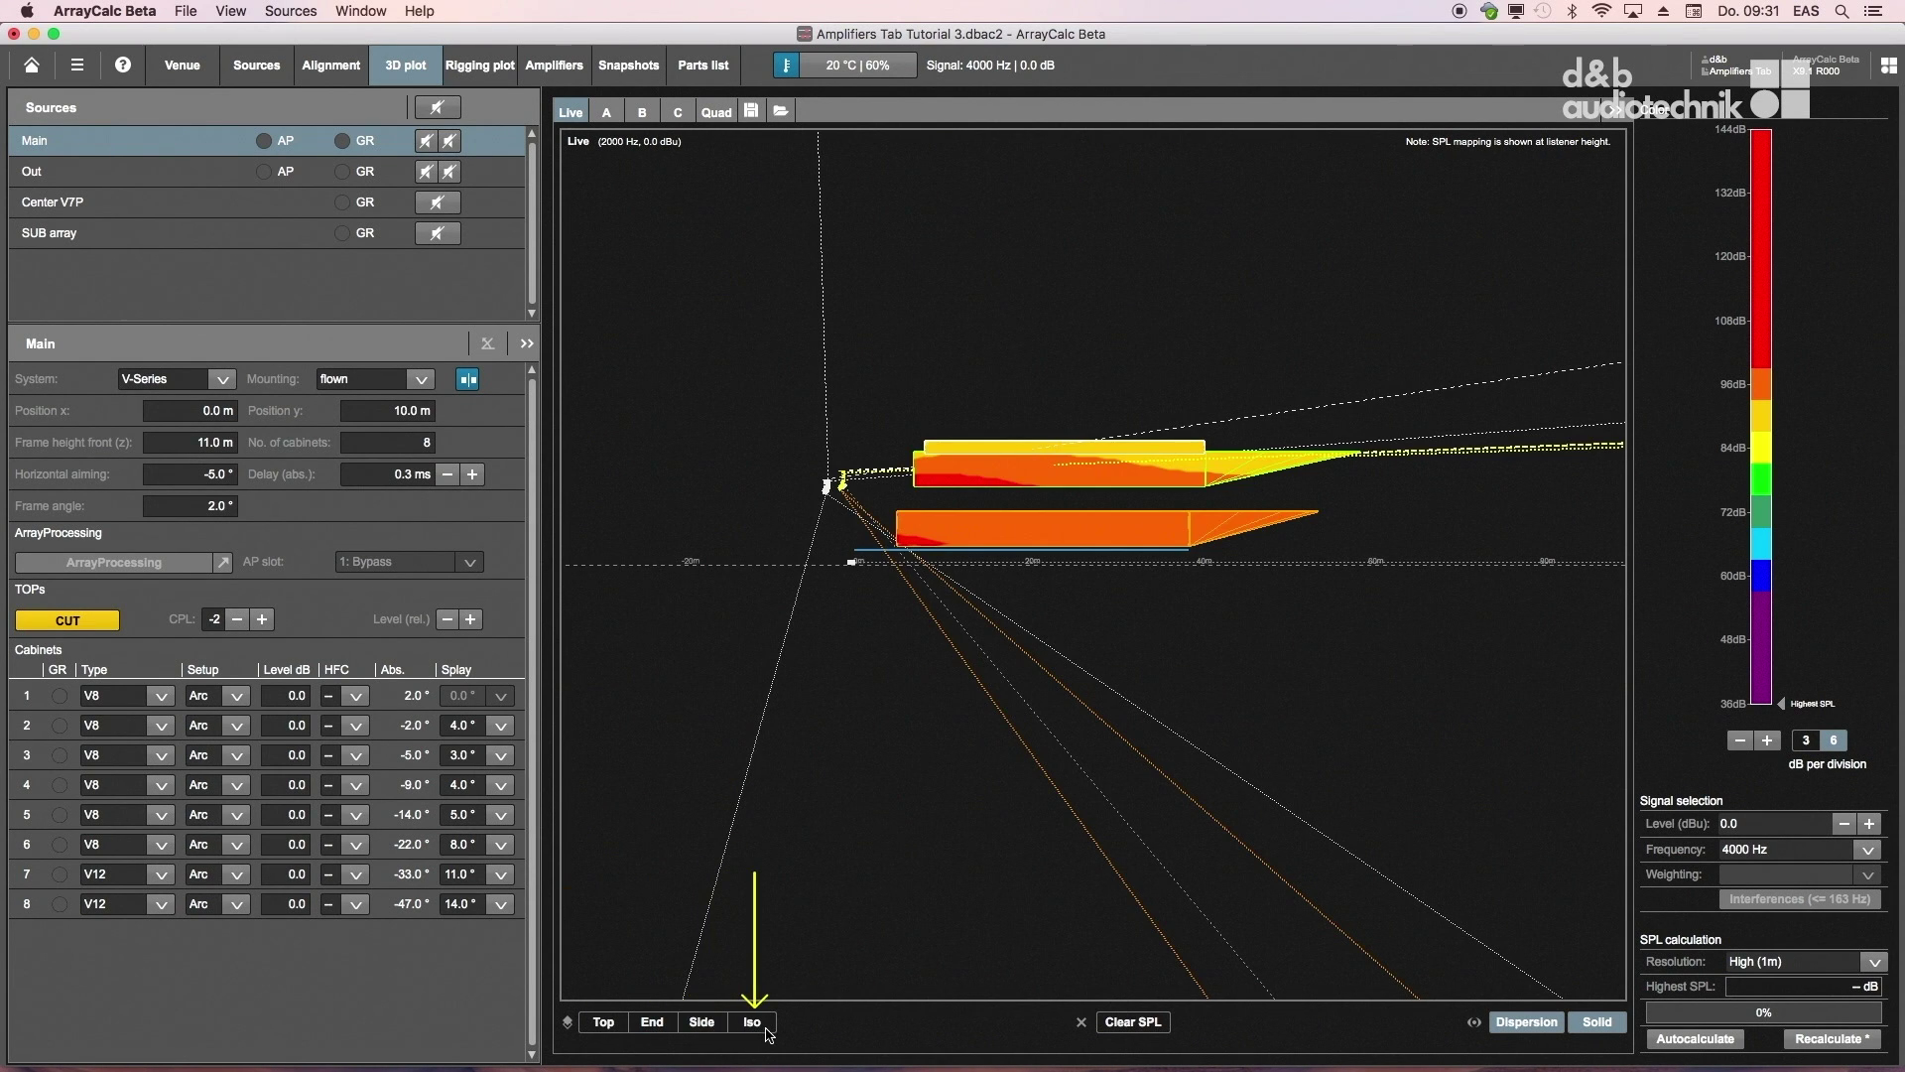
pyautogui.click(758, 1027)
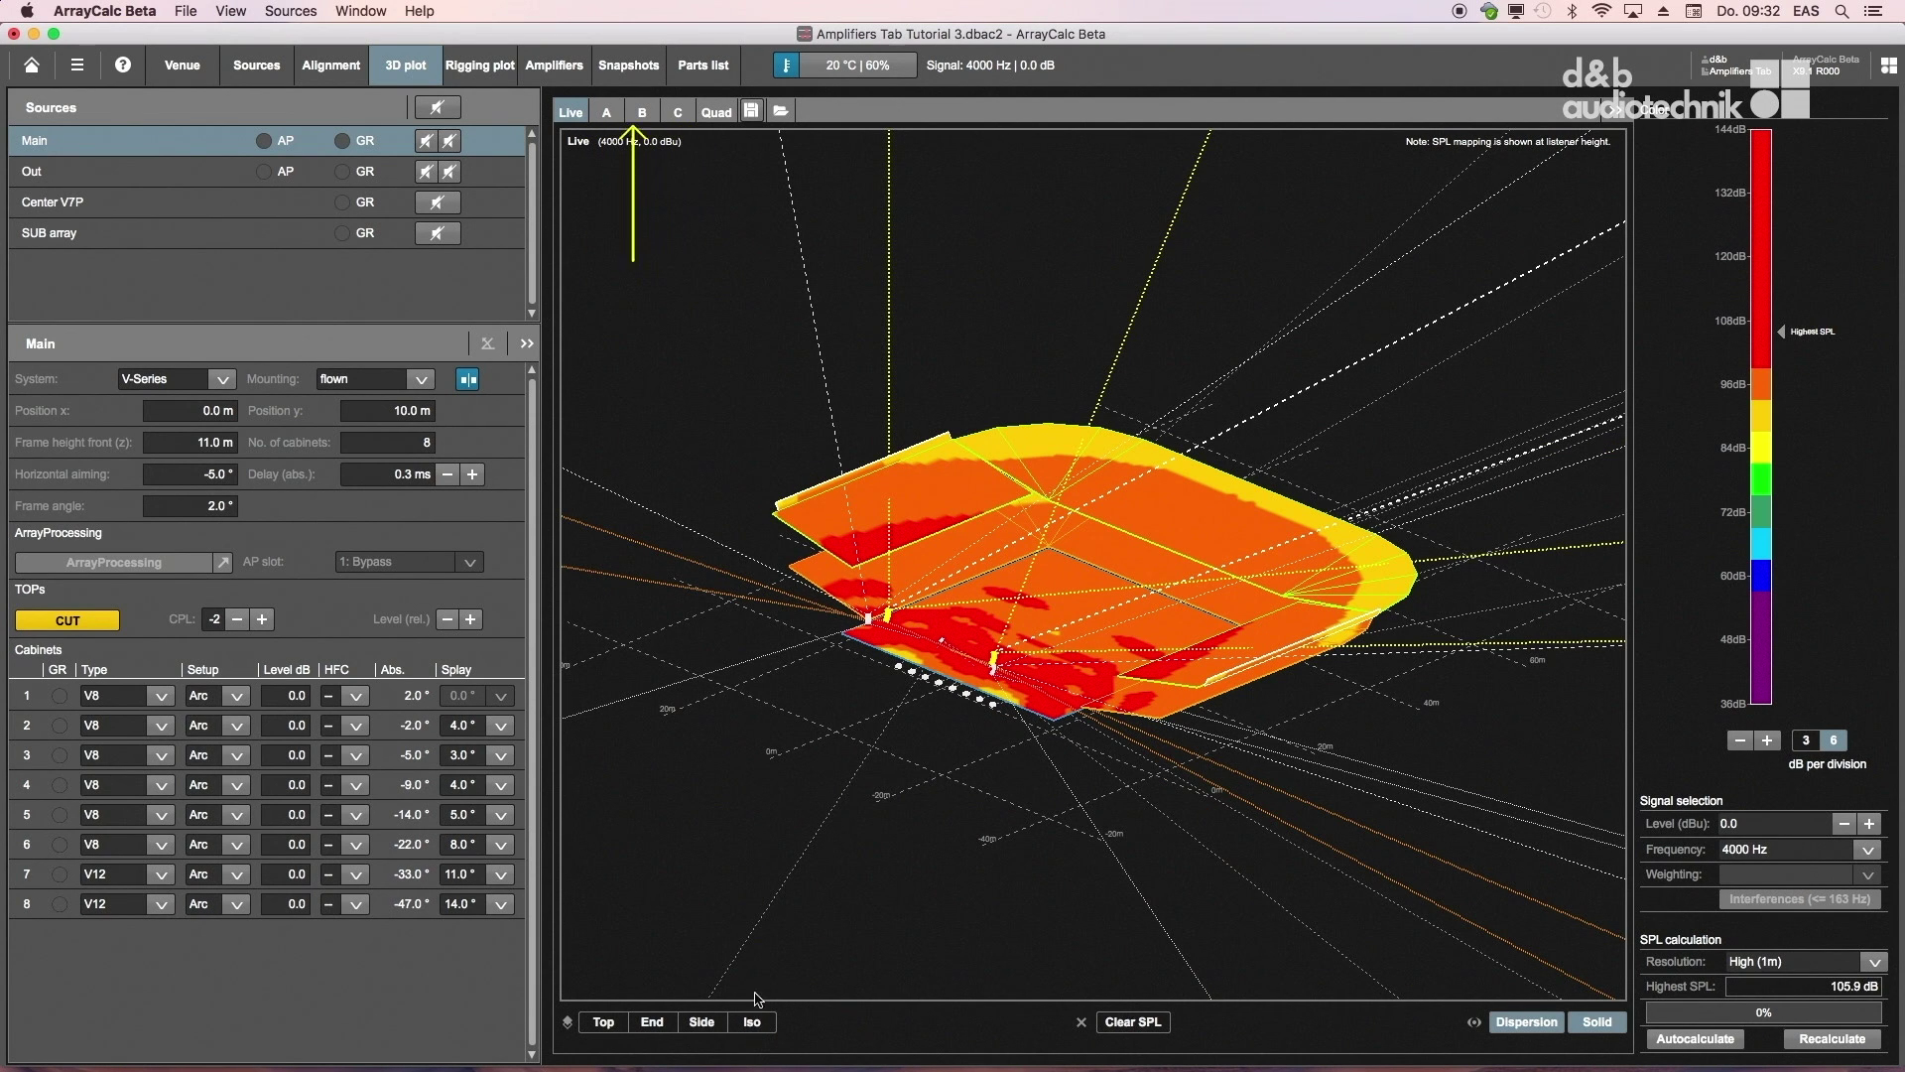
# Step: Store the 4000 Hz map in memory A and recalculate at 2000 Hz
pyautogui.click(751, 114)
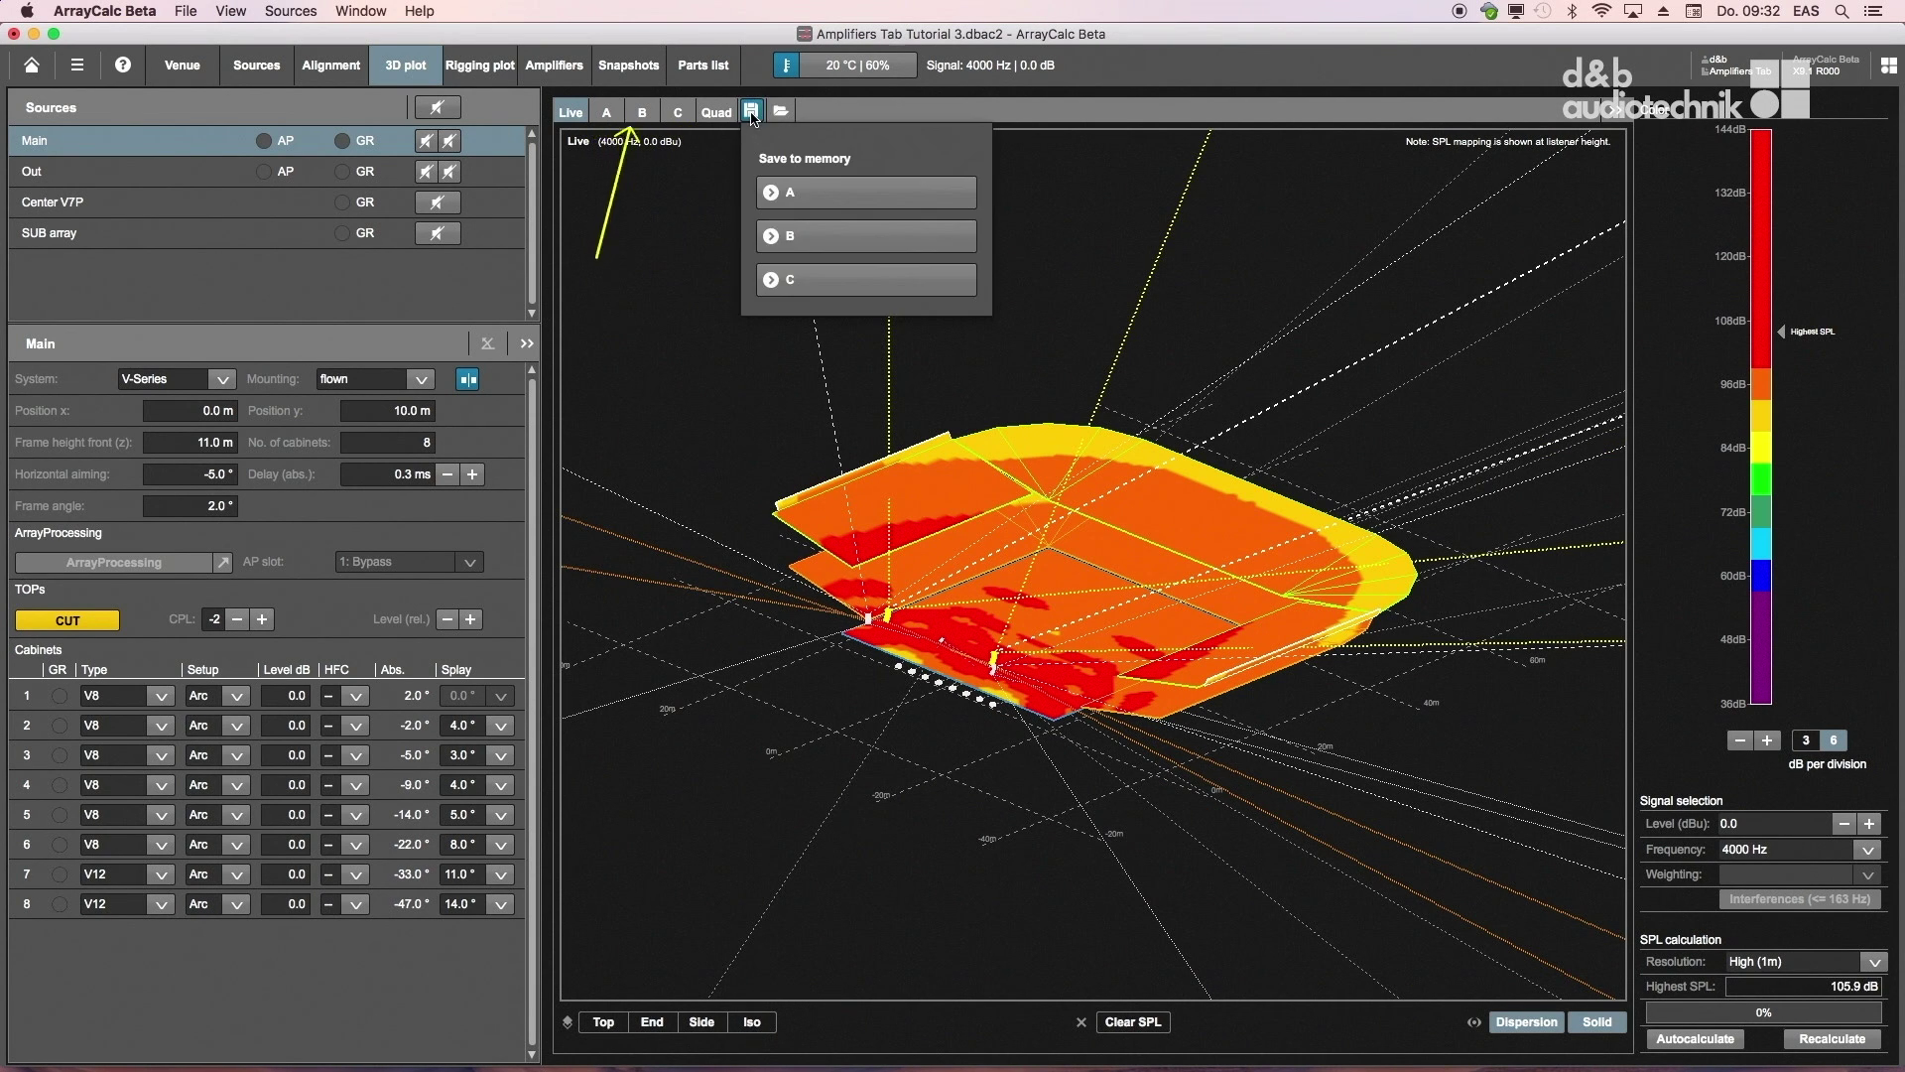
pyautogui.click(804, 197)
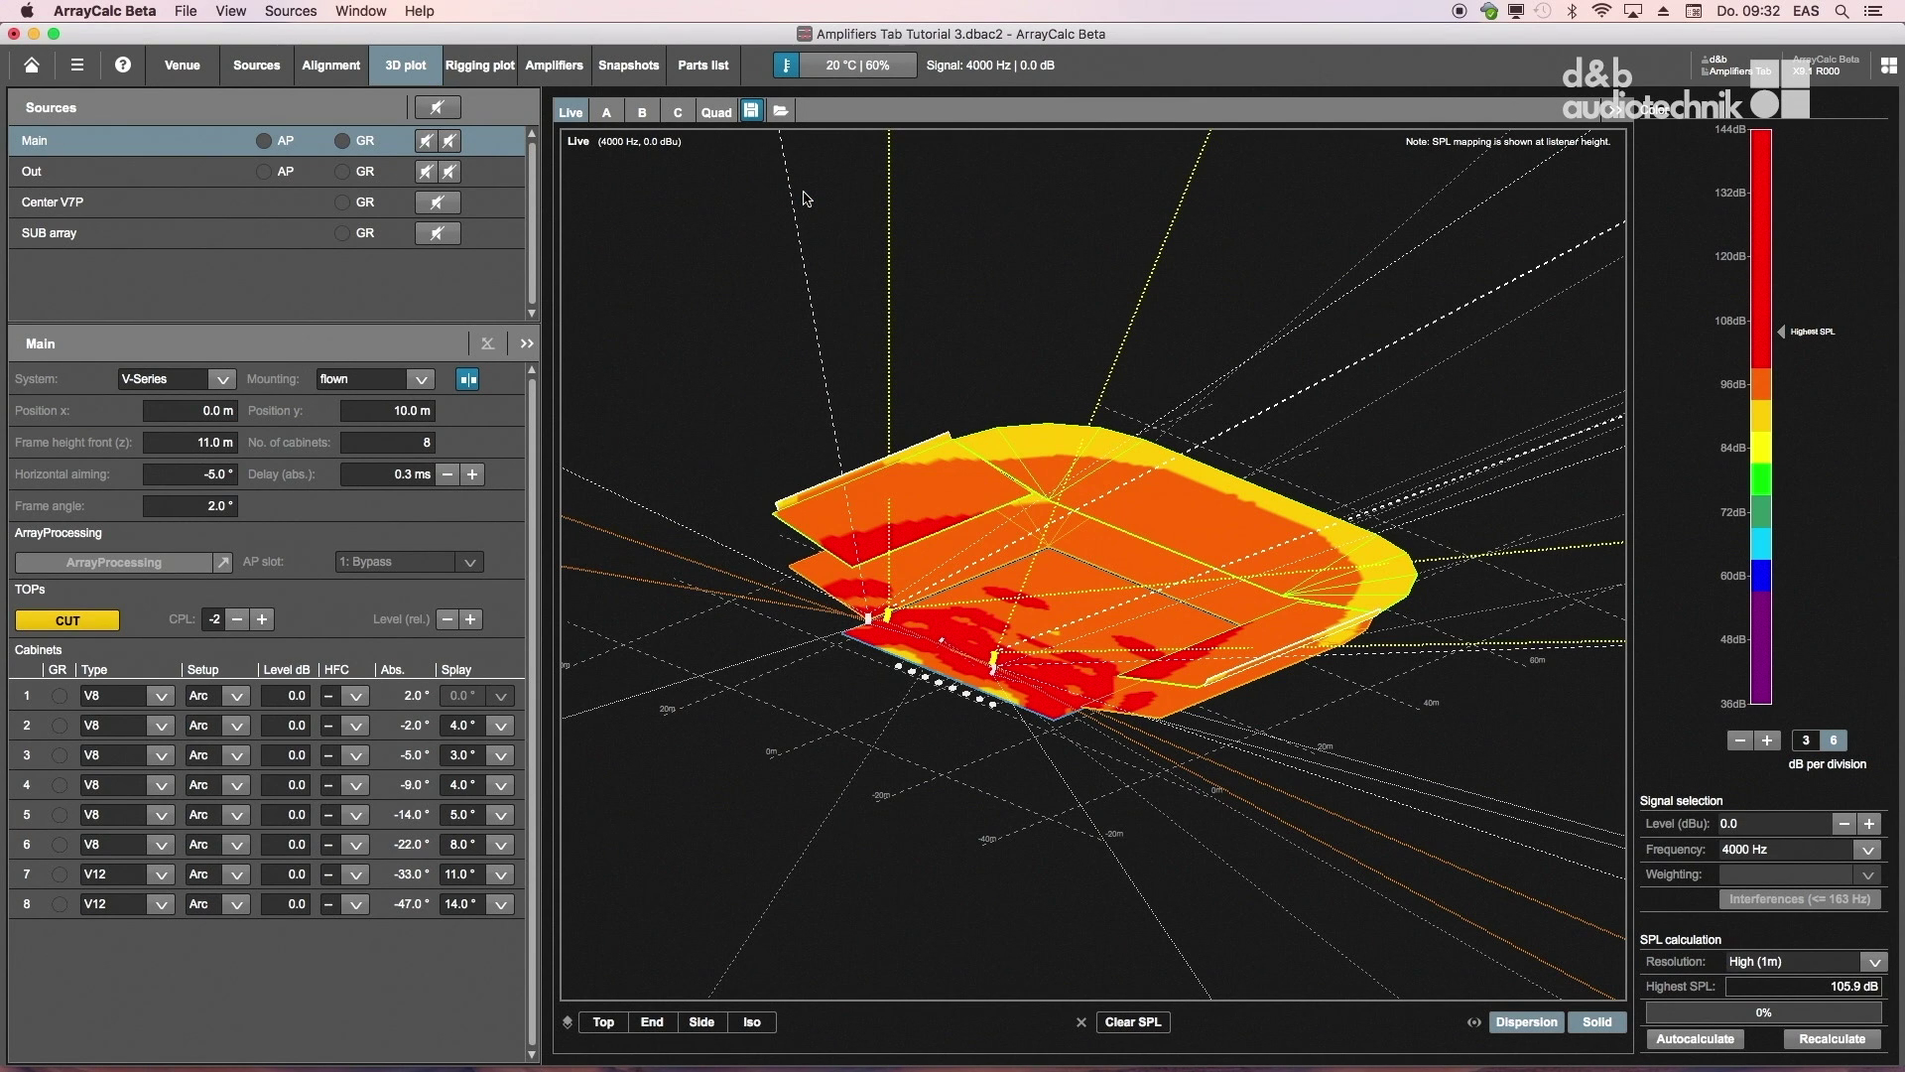
pyautogui.click(1754, 851)
pyautogui.click(1743, 923)
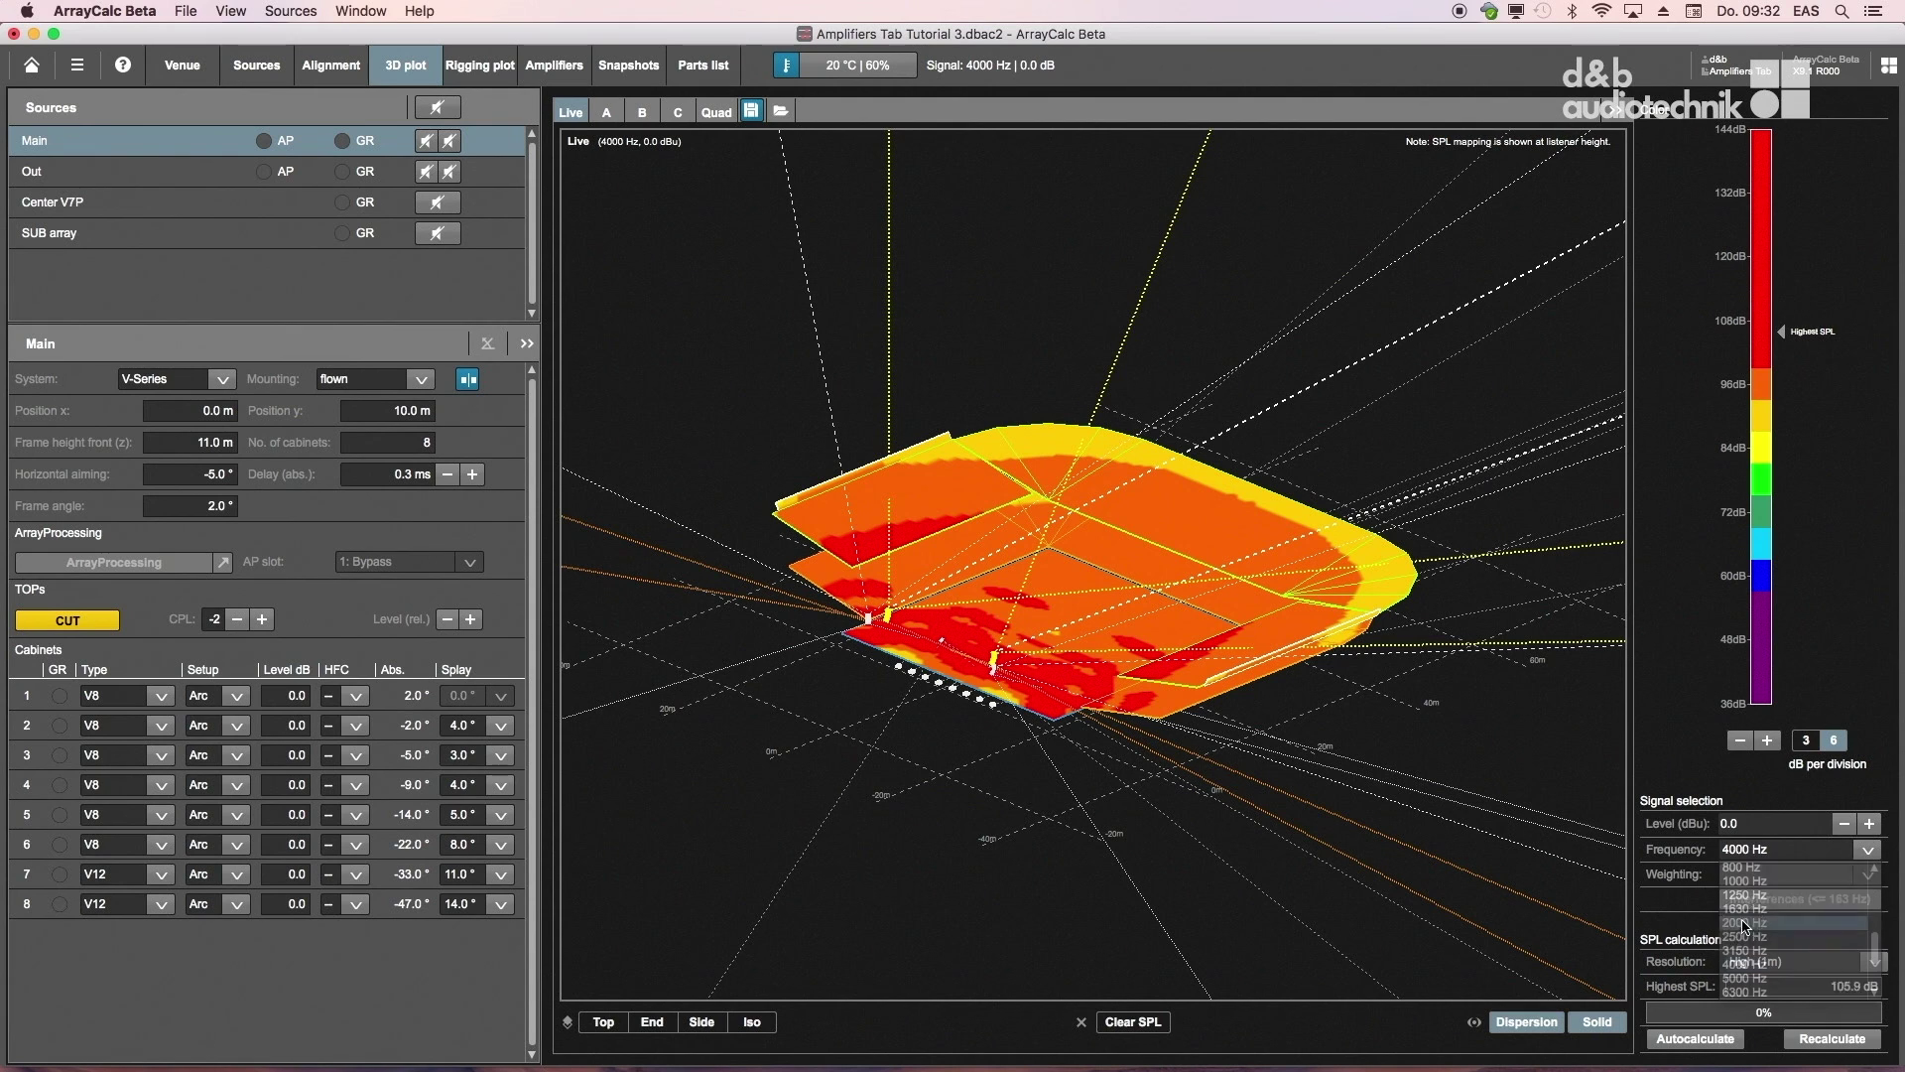
pyautogui.click(1822, 1042)
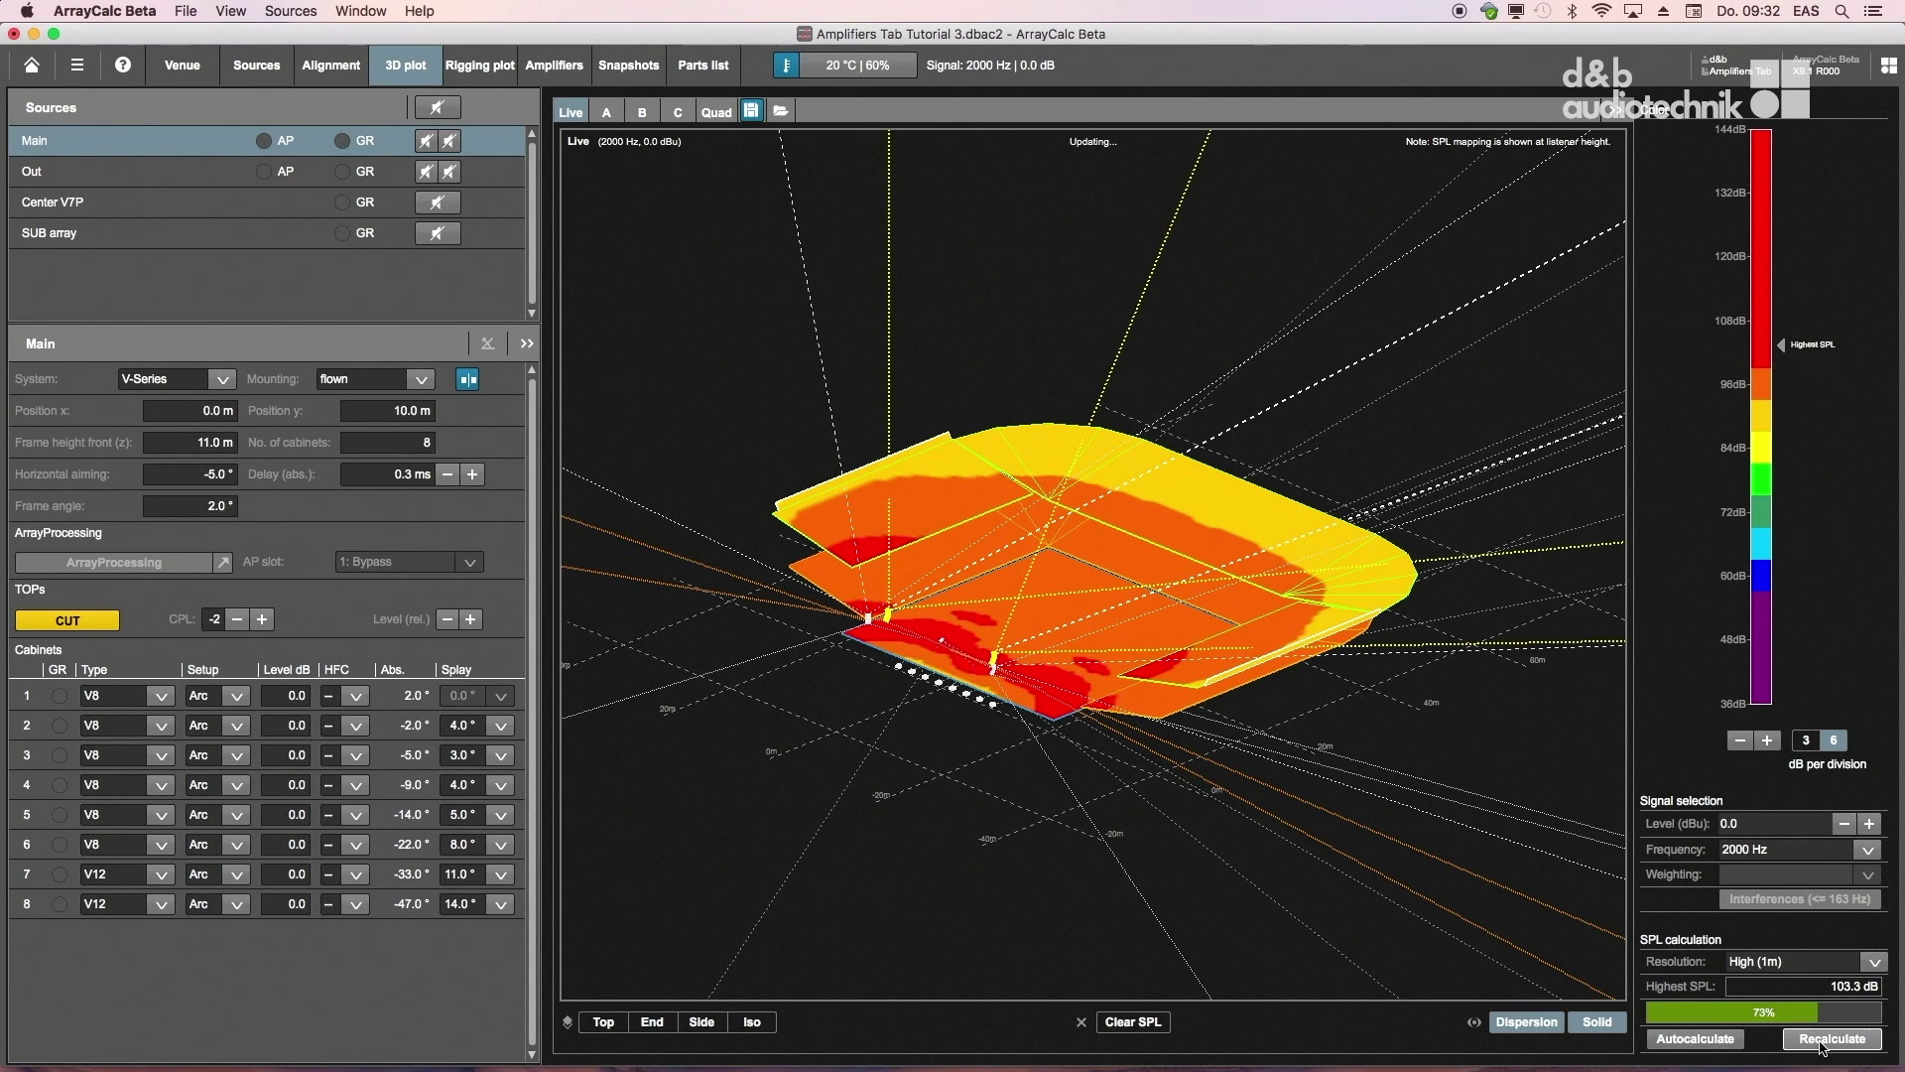
# Step: Store the 2000 Hz map in memory B and recalculate at 1000 Hz
pyautogui.click(752, 116)
pyautogui.click(786, 243)
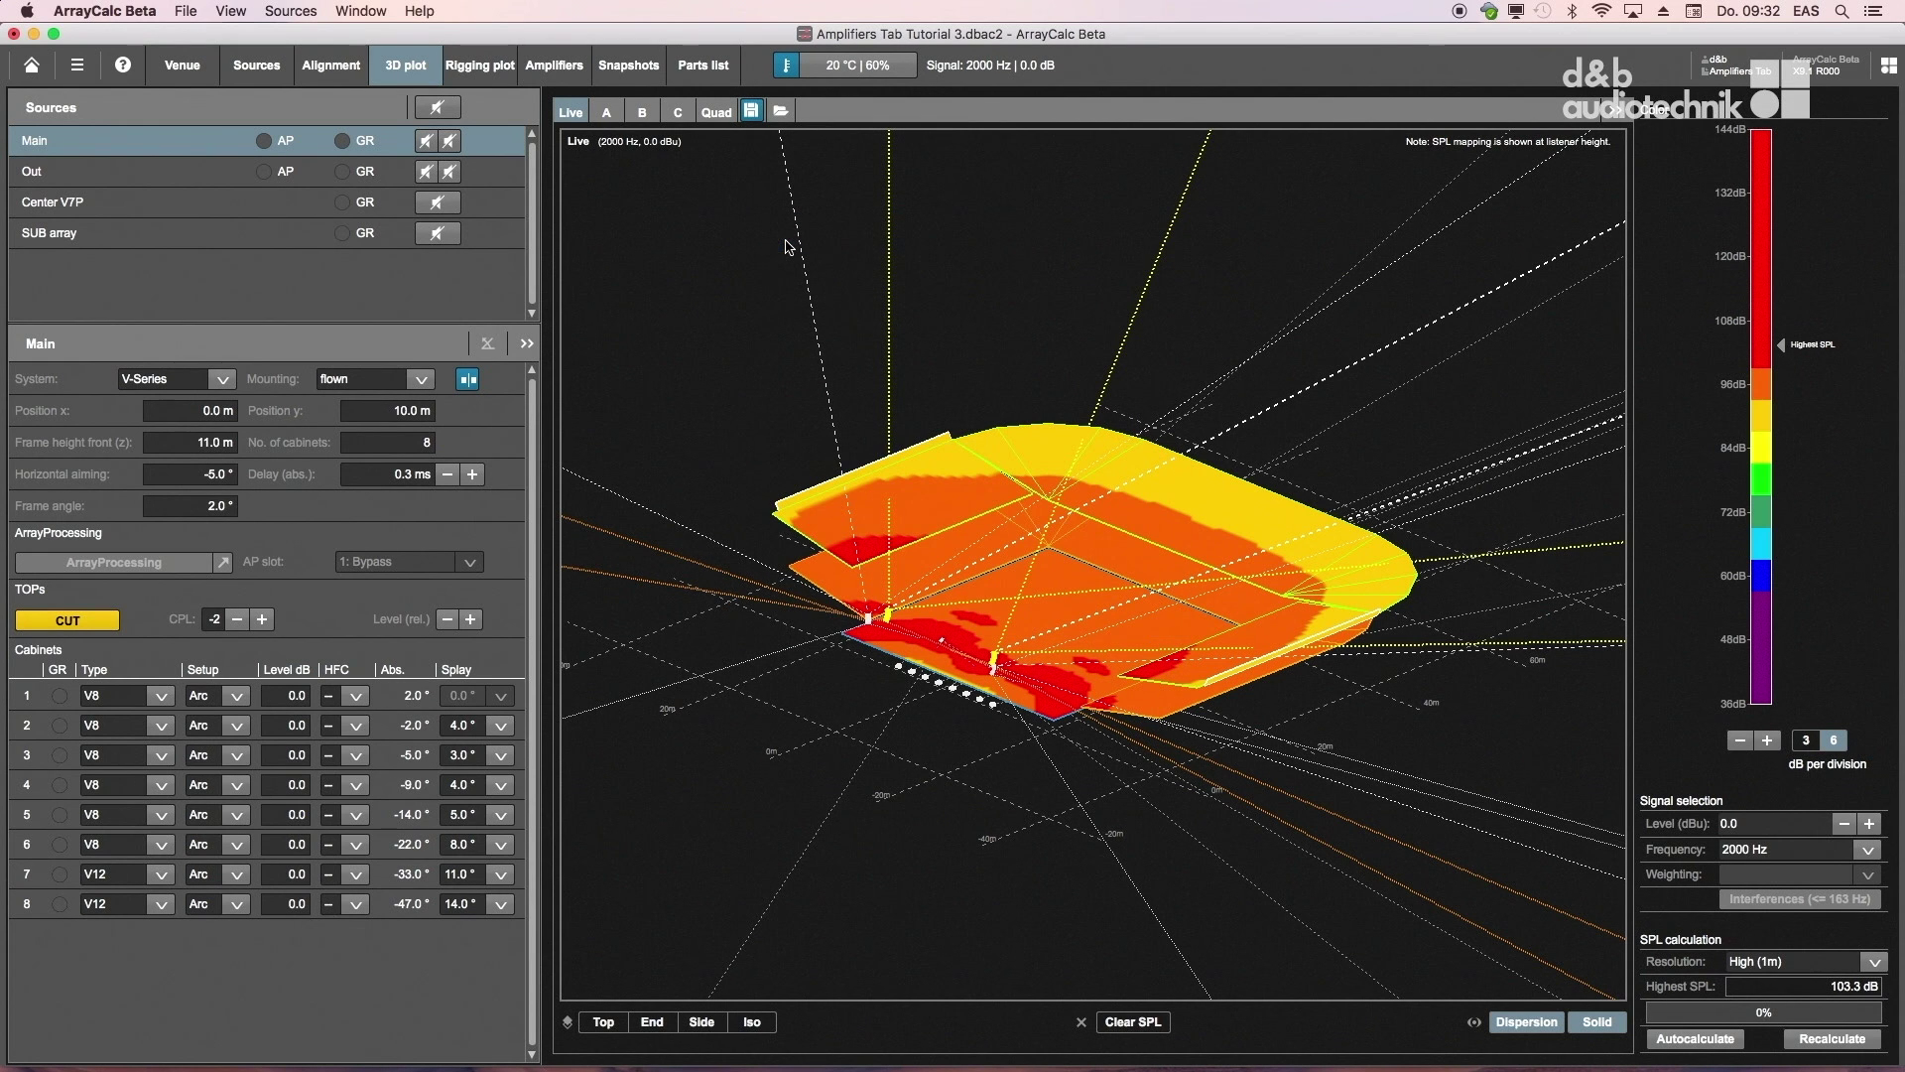
pyautogui.click(1787, 855)
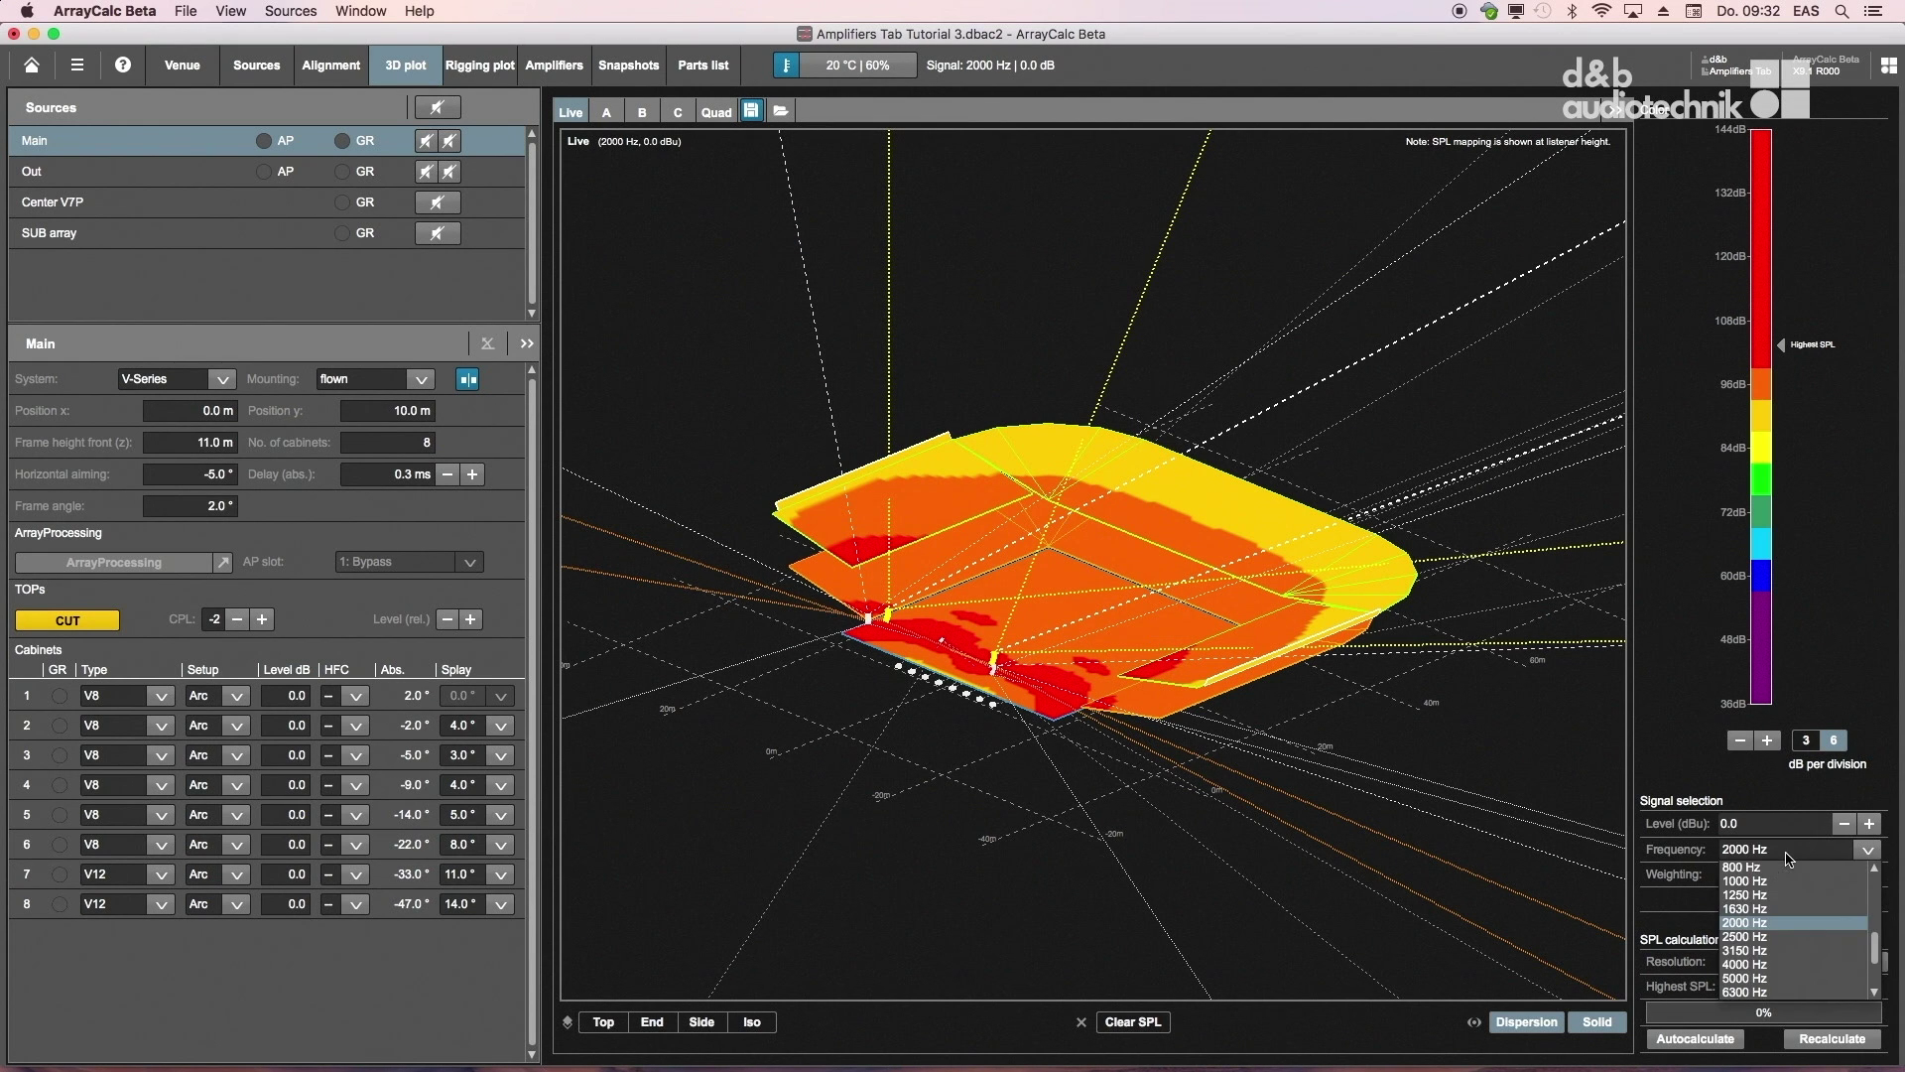
pyautogui.click(1783, 880)
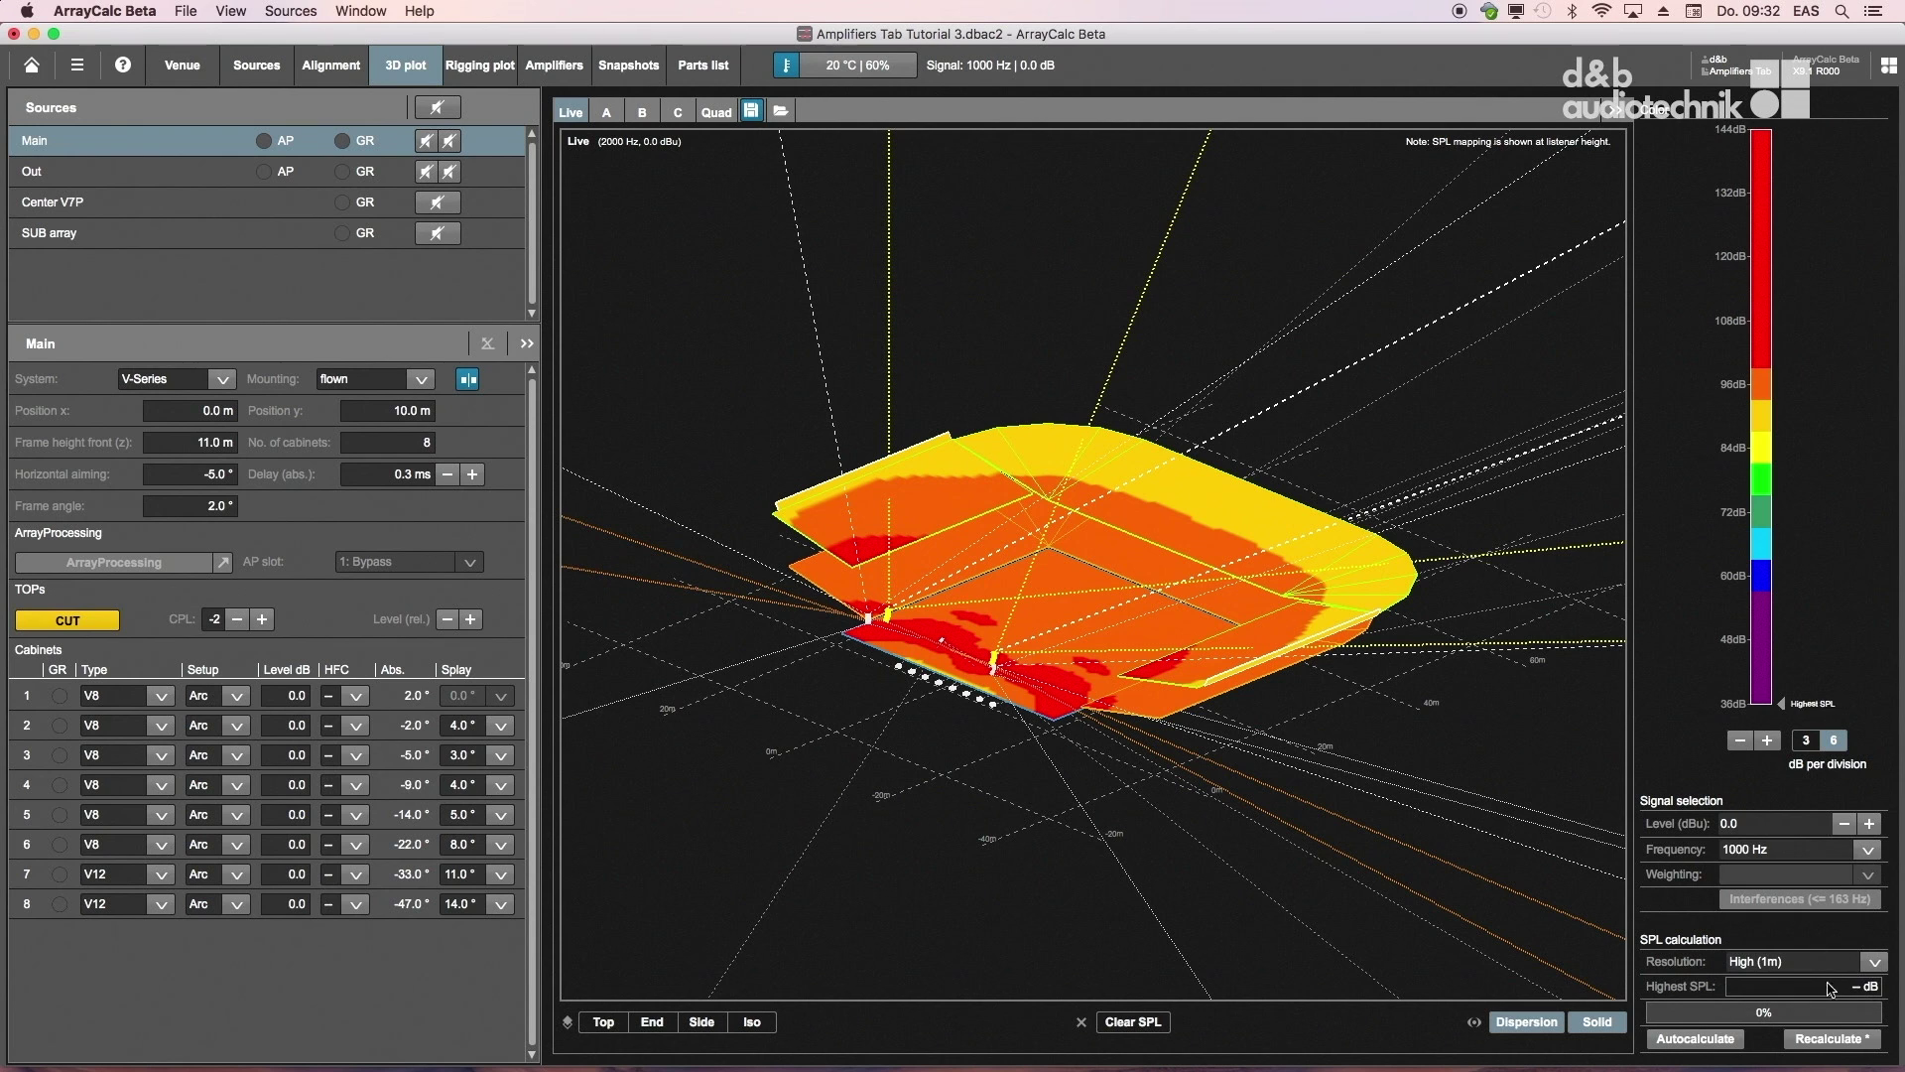
pyautogui.click(1832, 1038)
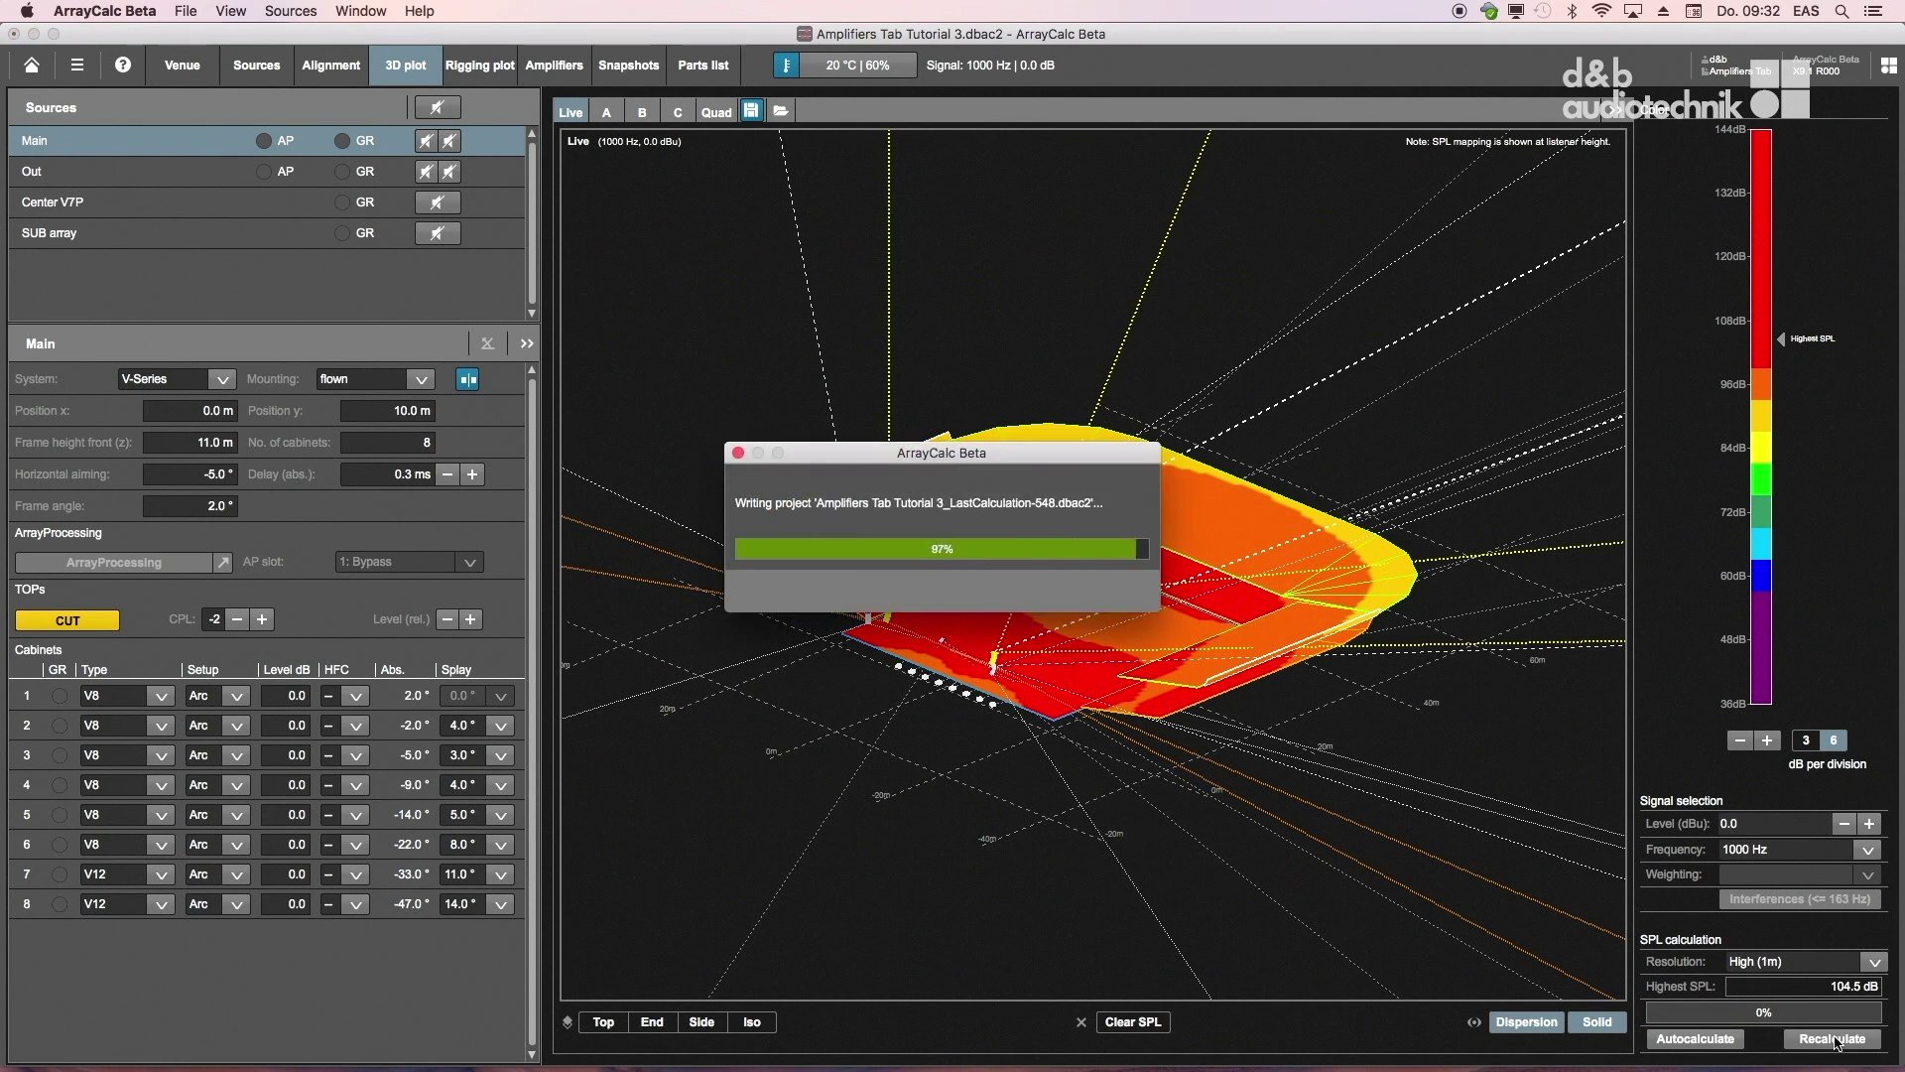
# Step: Store the 1000 Hz map in memory C and show all maps in Quad view
pyautogui.click(751, 113)
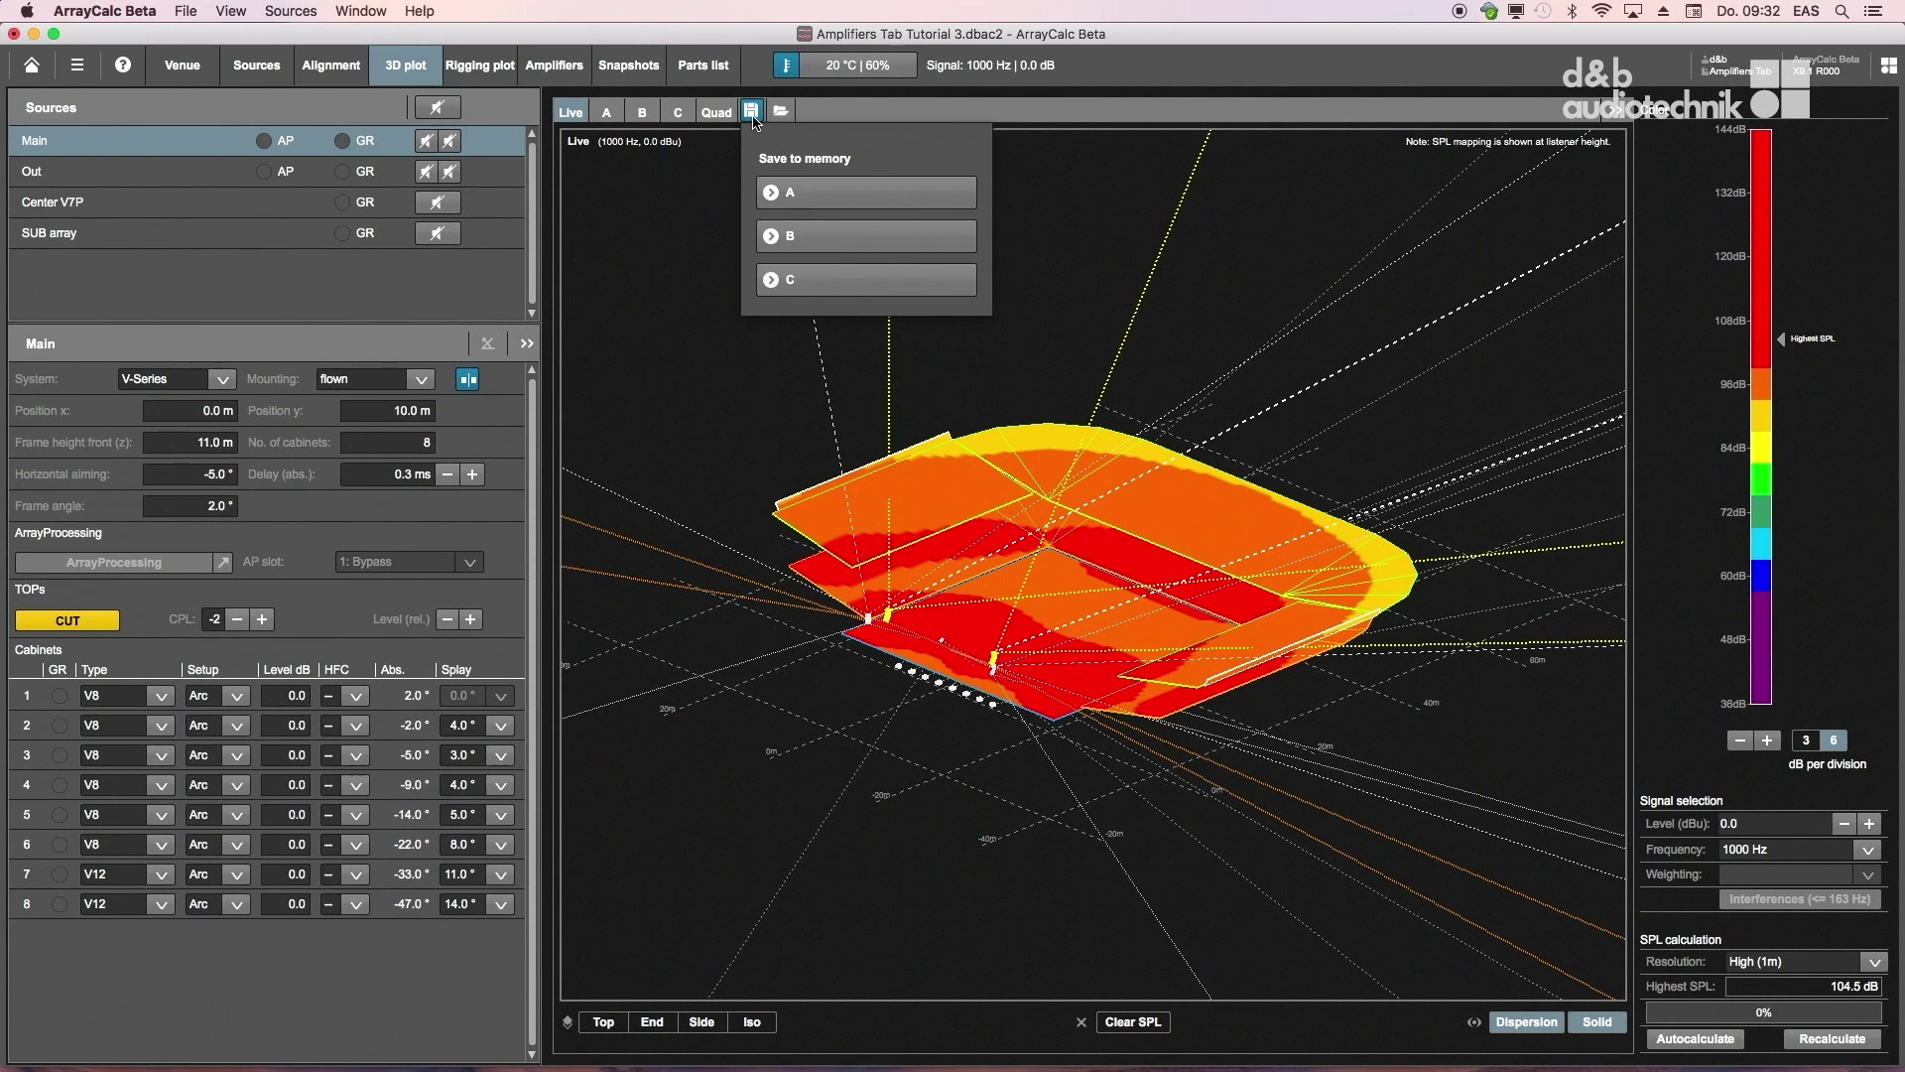
pyautogui.click(776, 280)
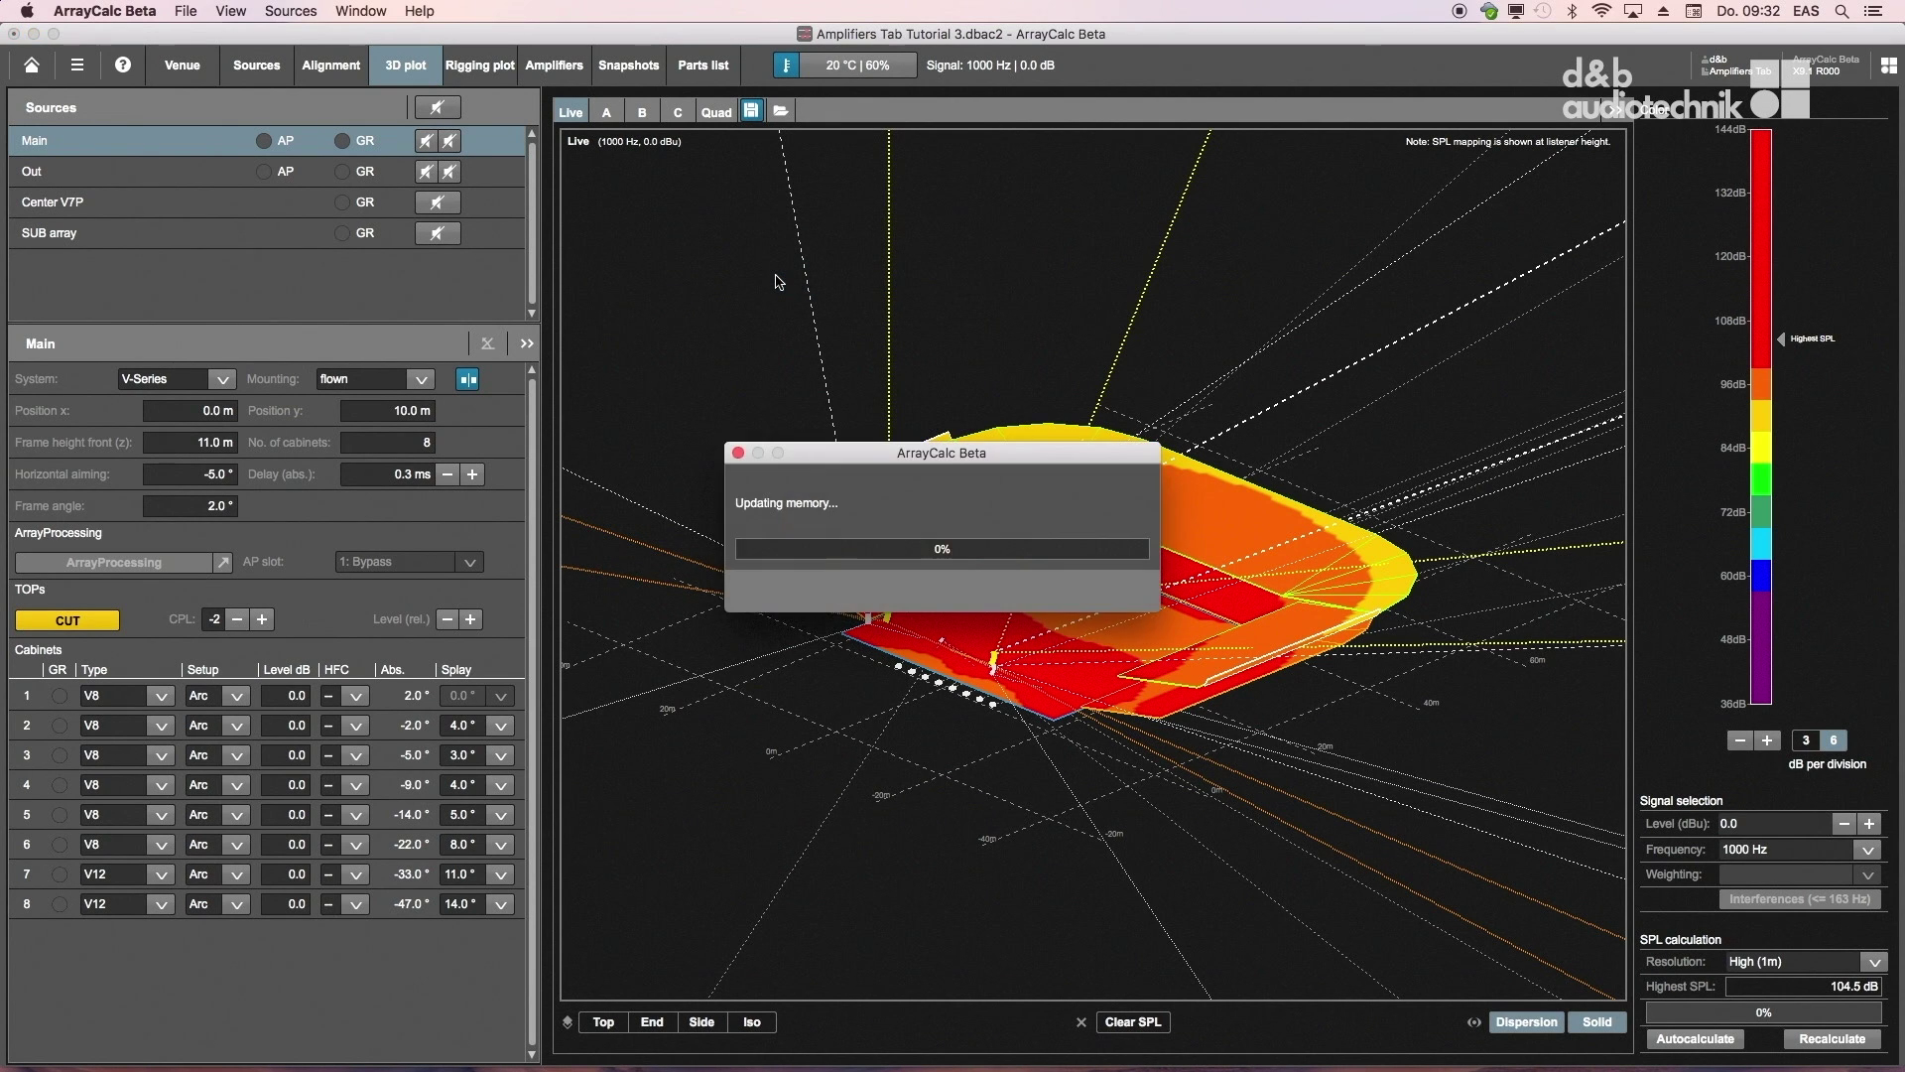
pyautogui.click(715, 115)
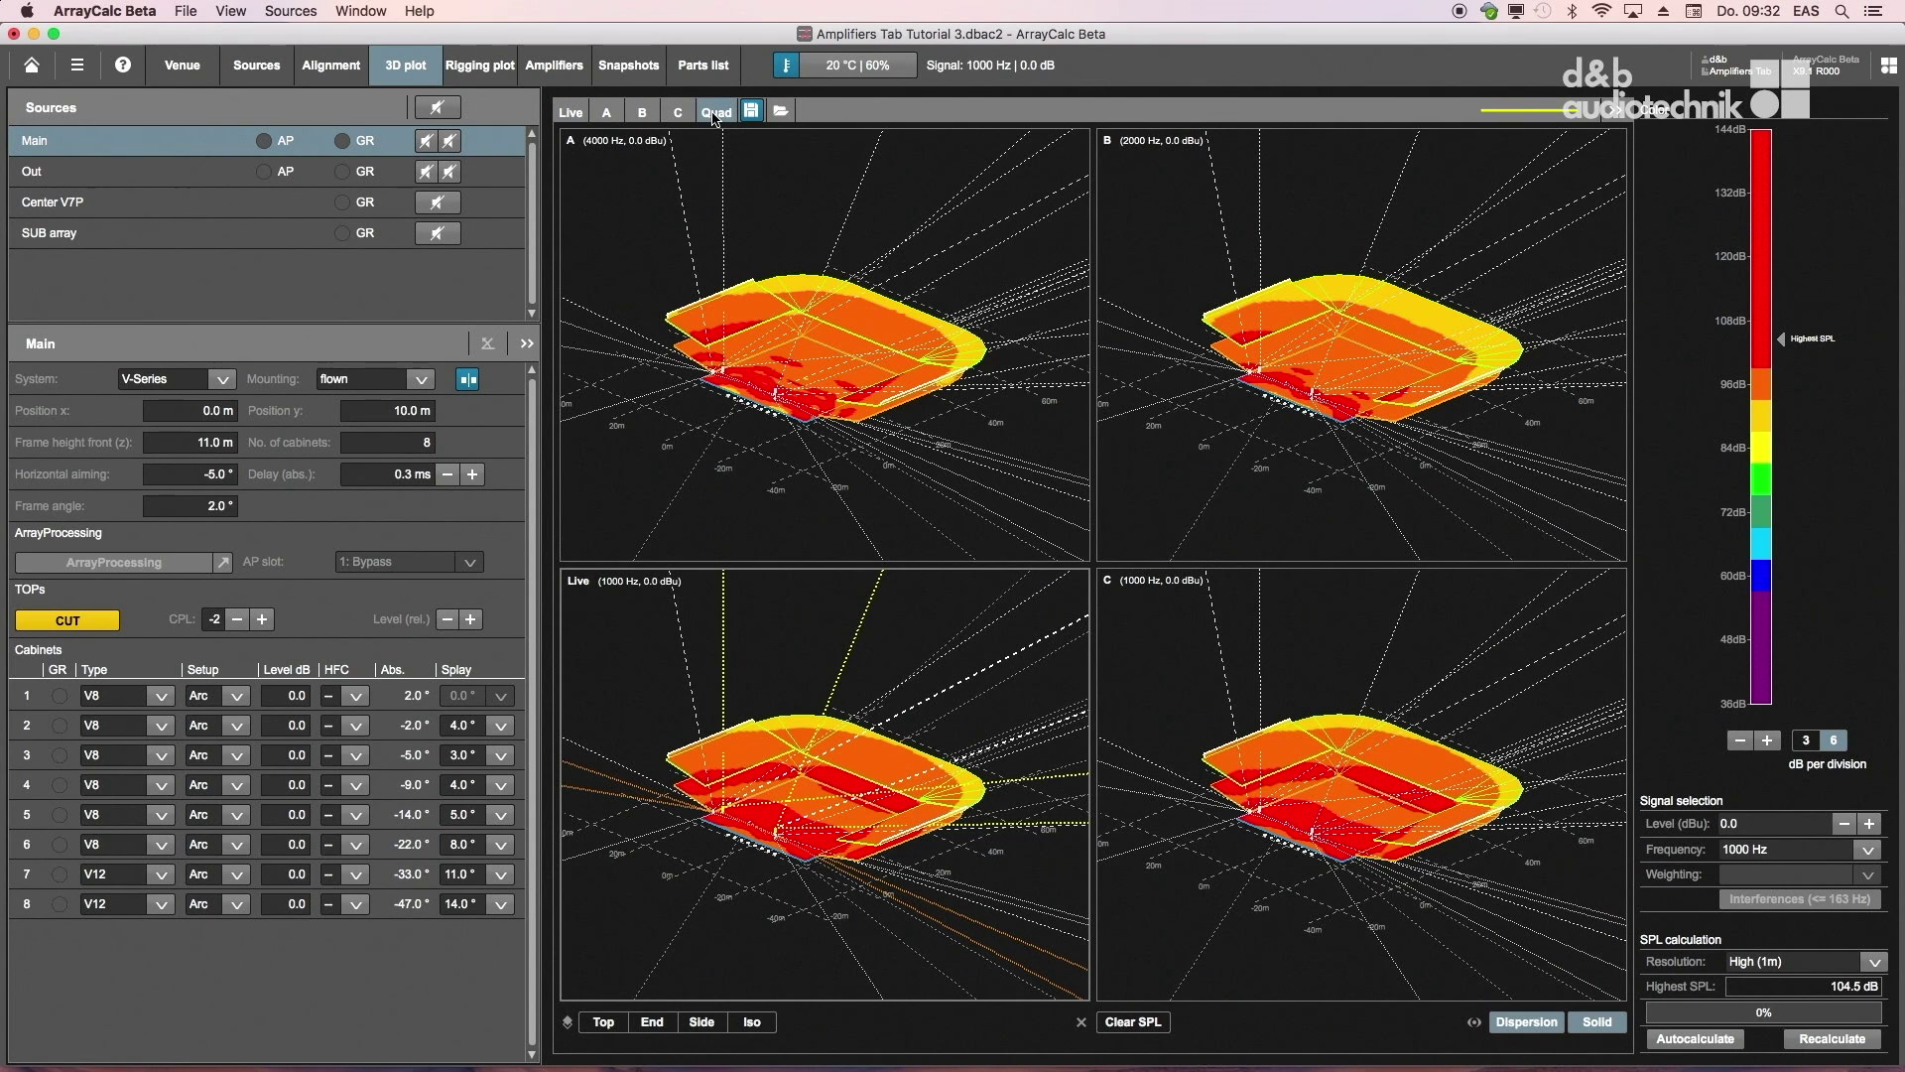
# Step: View the print preview of the quad-view plot, then close it
pyautogui.click(1603, 116)
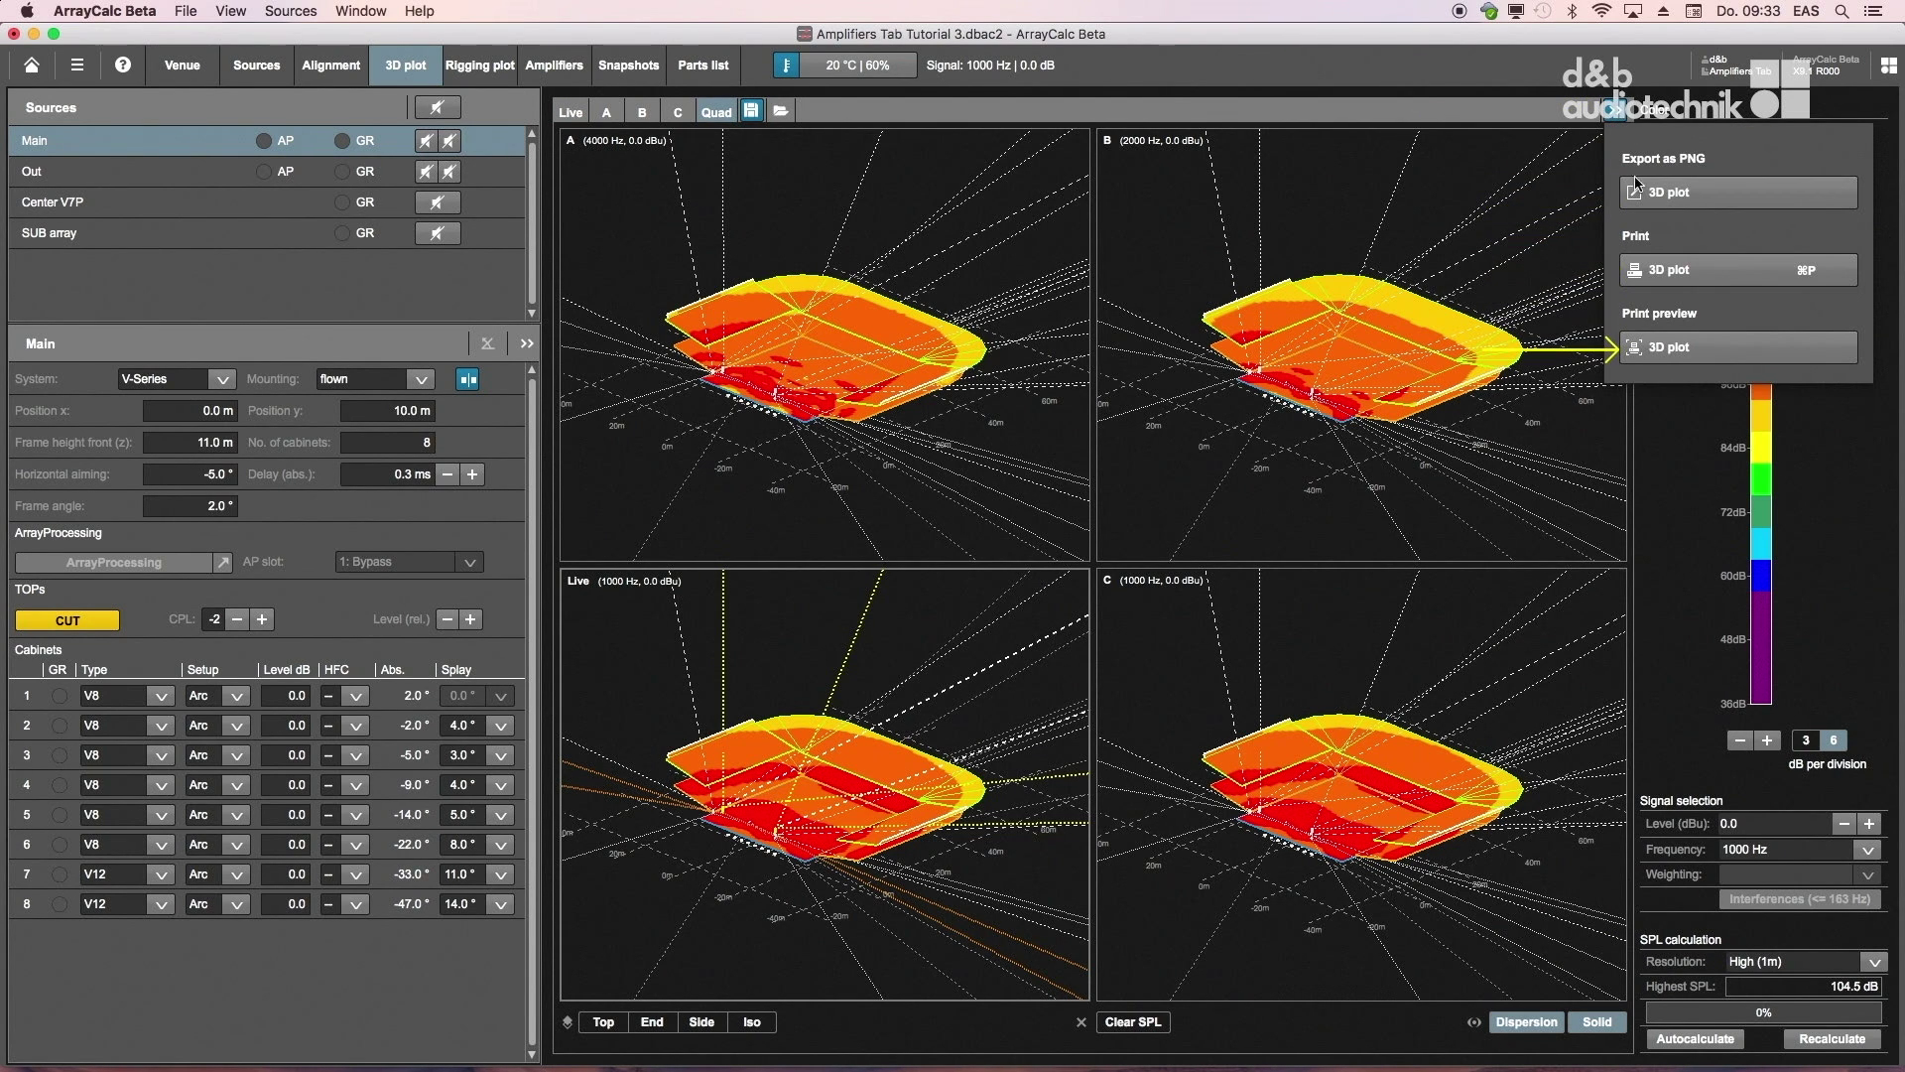
pyautogui.click(1686, 347)
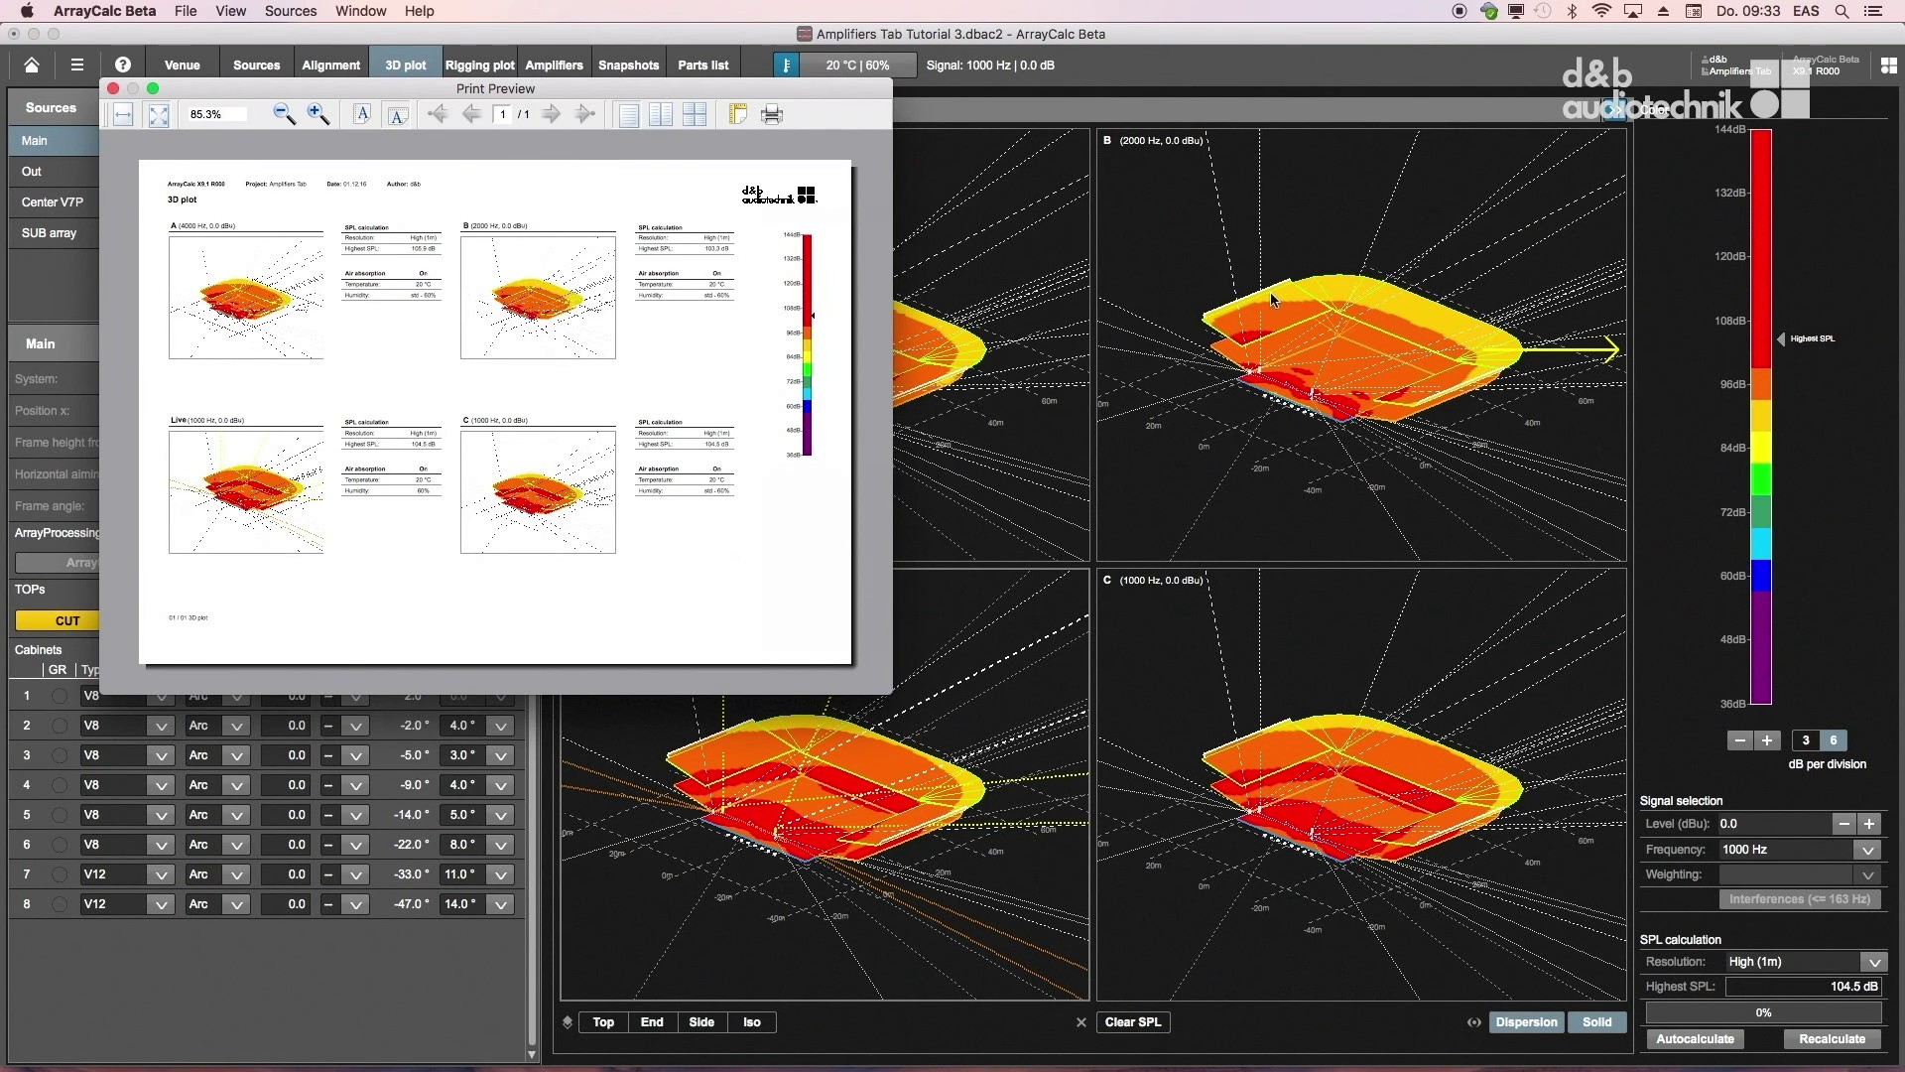
pyautogui.click(133, 115)
pyautogui.click(114, 90)
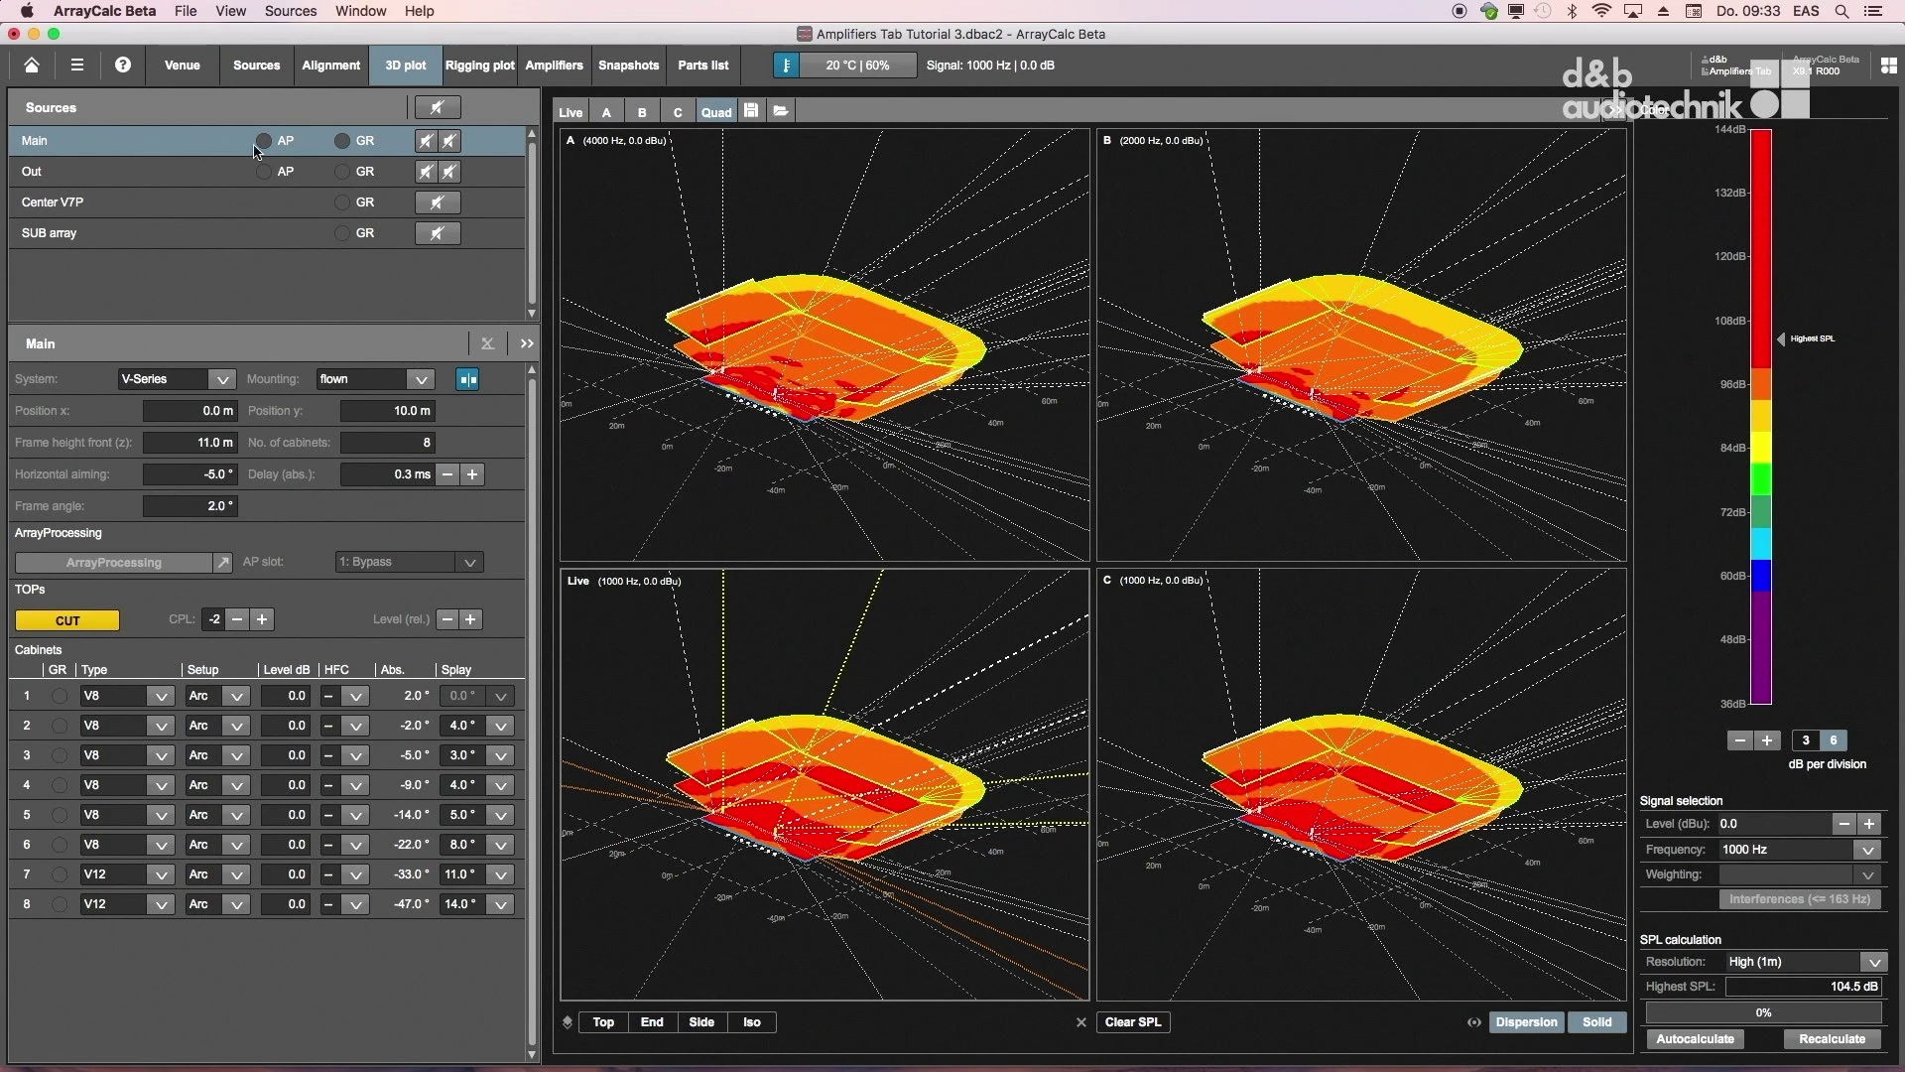
# Step: Return to the single Live plot, view its print preview enlarged, then close it
pyautogui.click(573, 114)
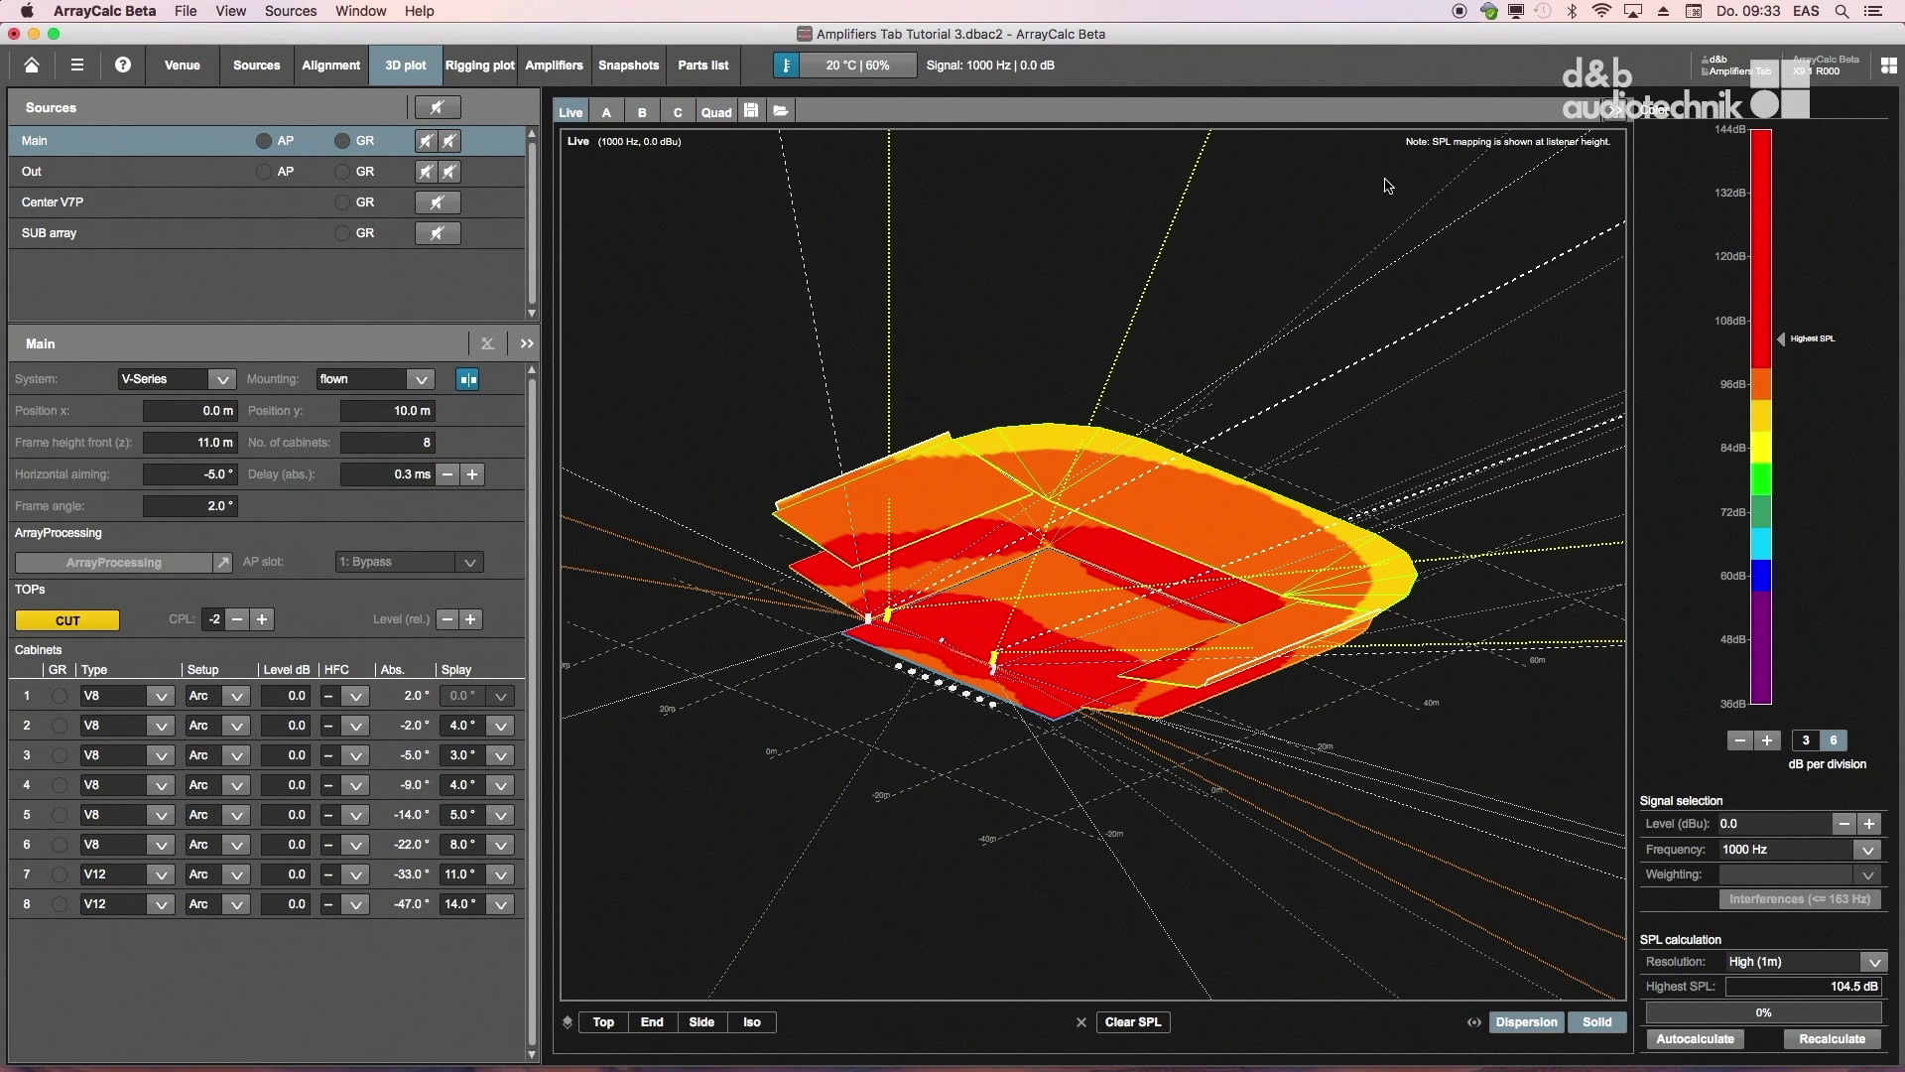
pyautogui.click(1622, 120)
pyautogui.click(1669, 350)
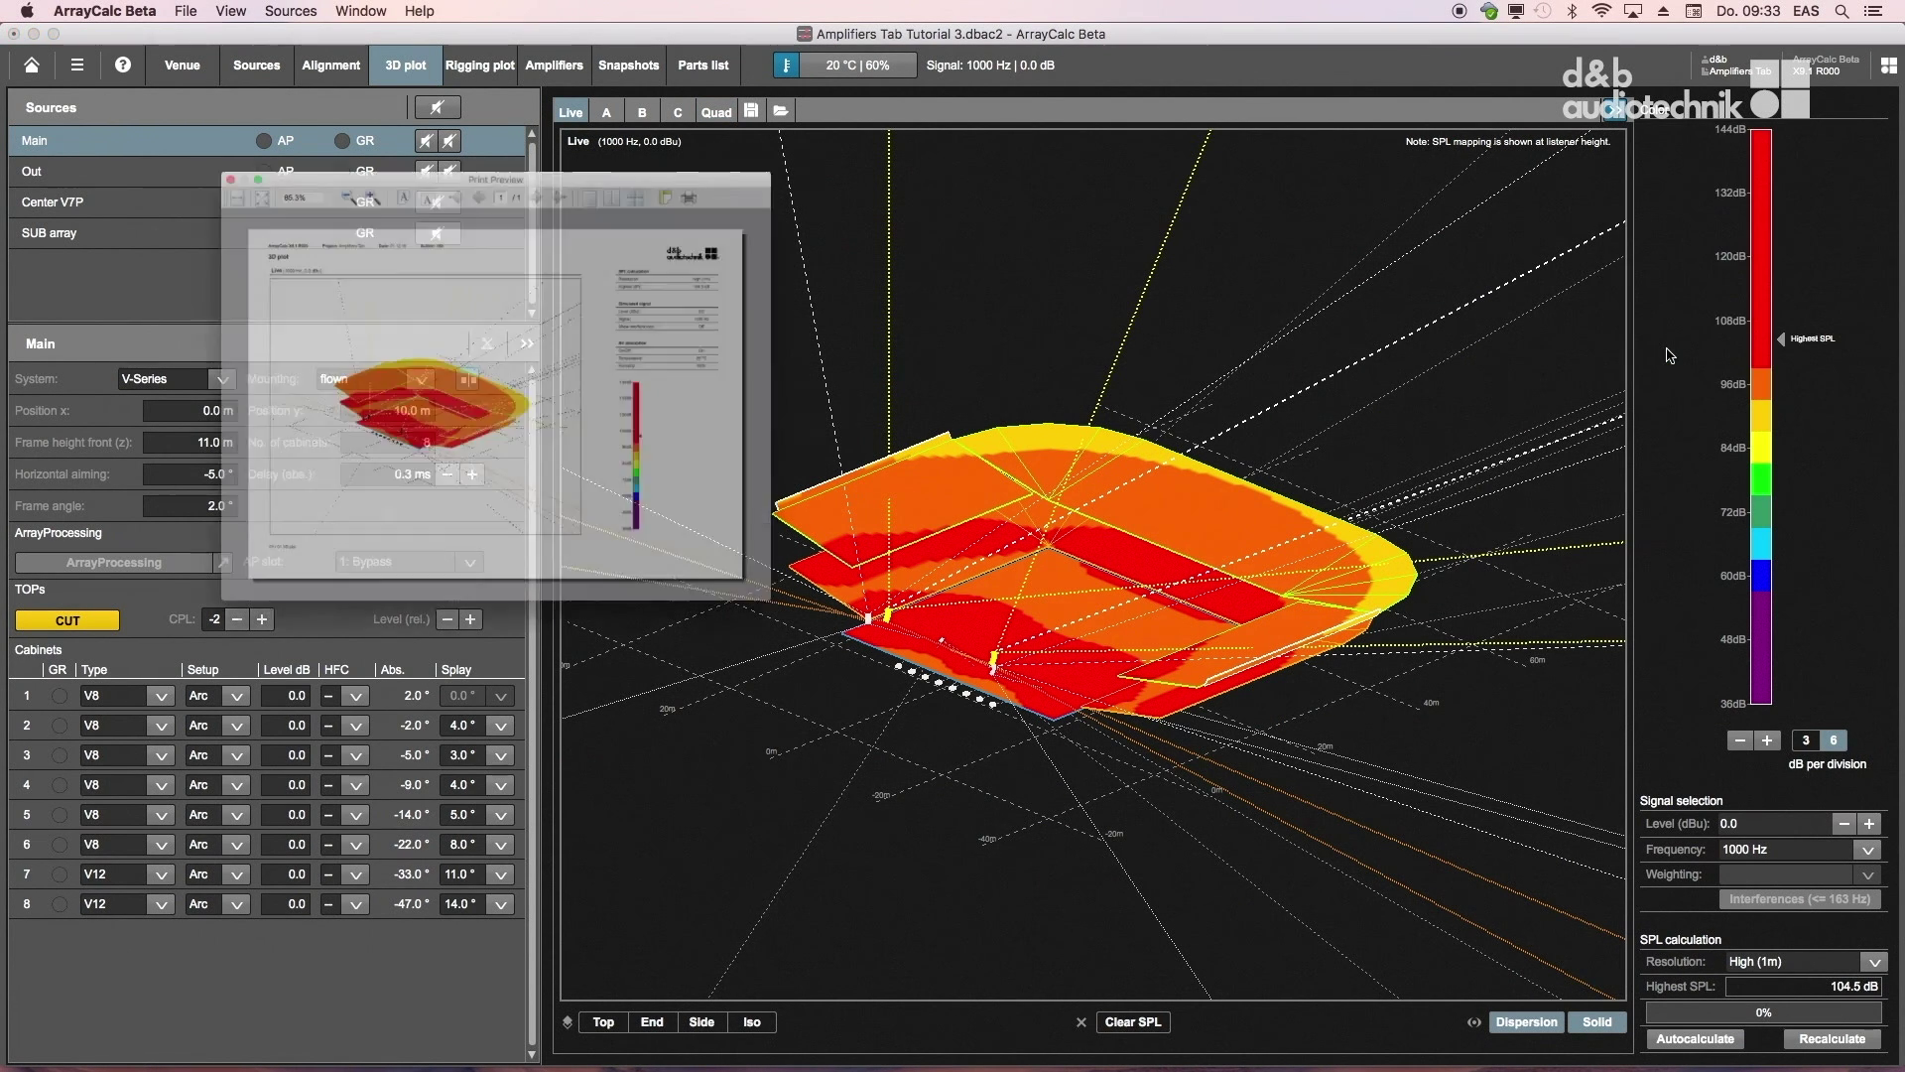
pyautogui.moveTo(887, 693); pyautogui.dragTo(1338, 1052)
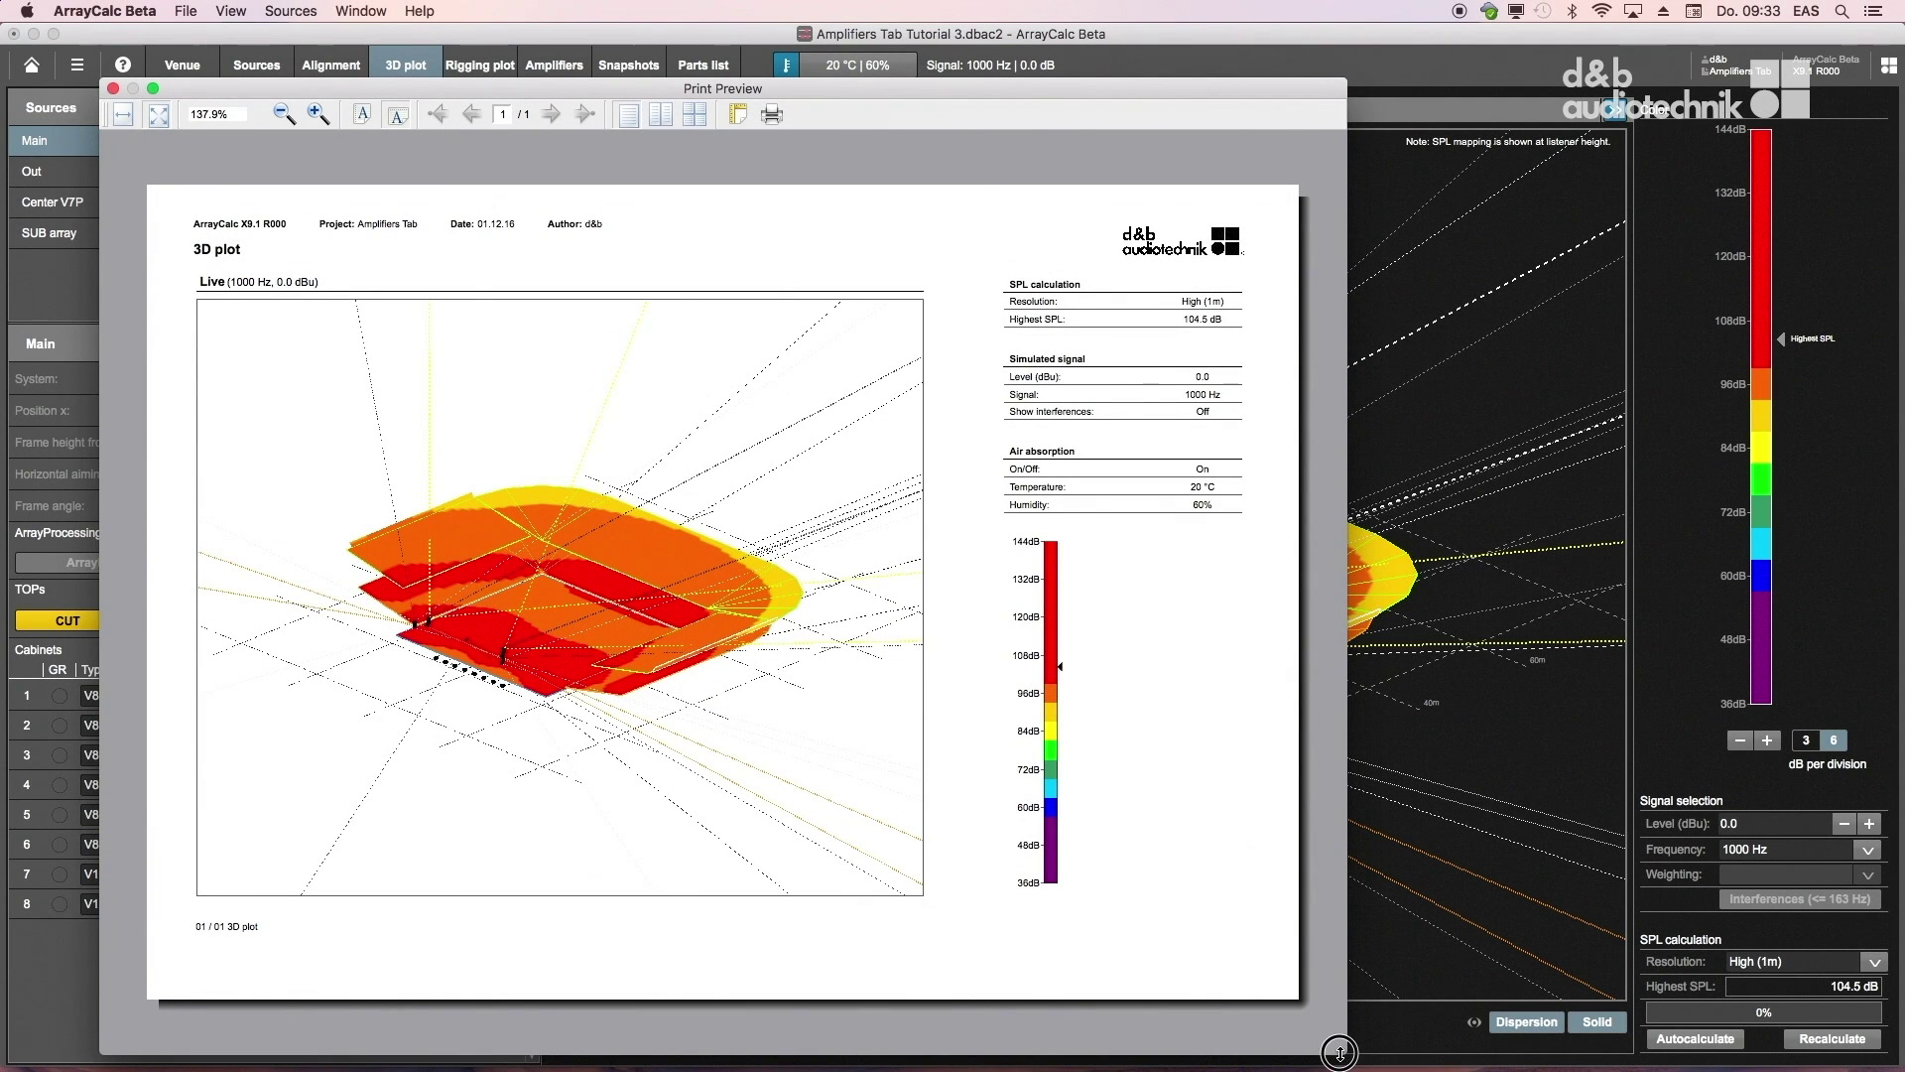
pyautogui.click(116, 90)
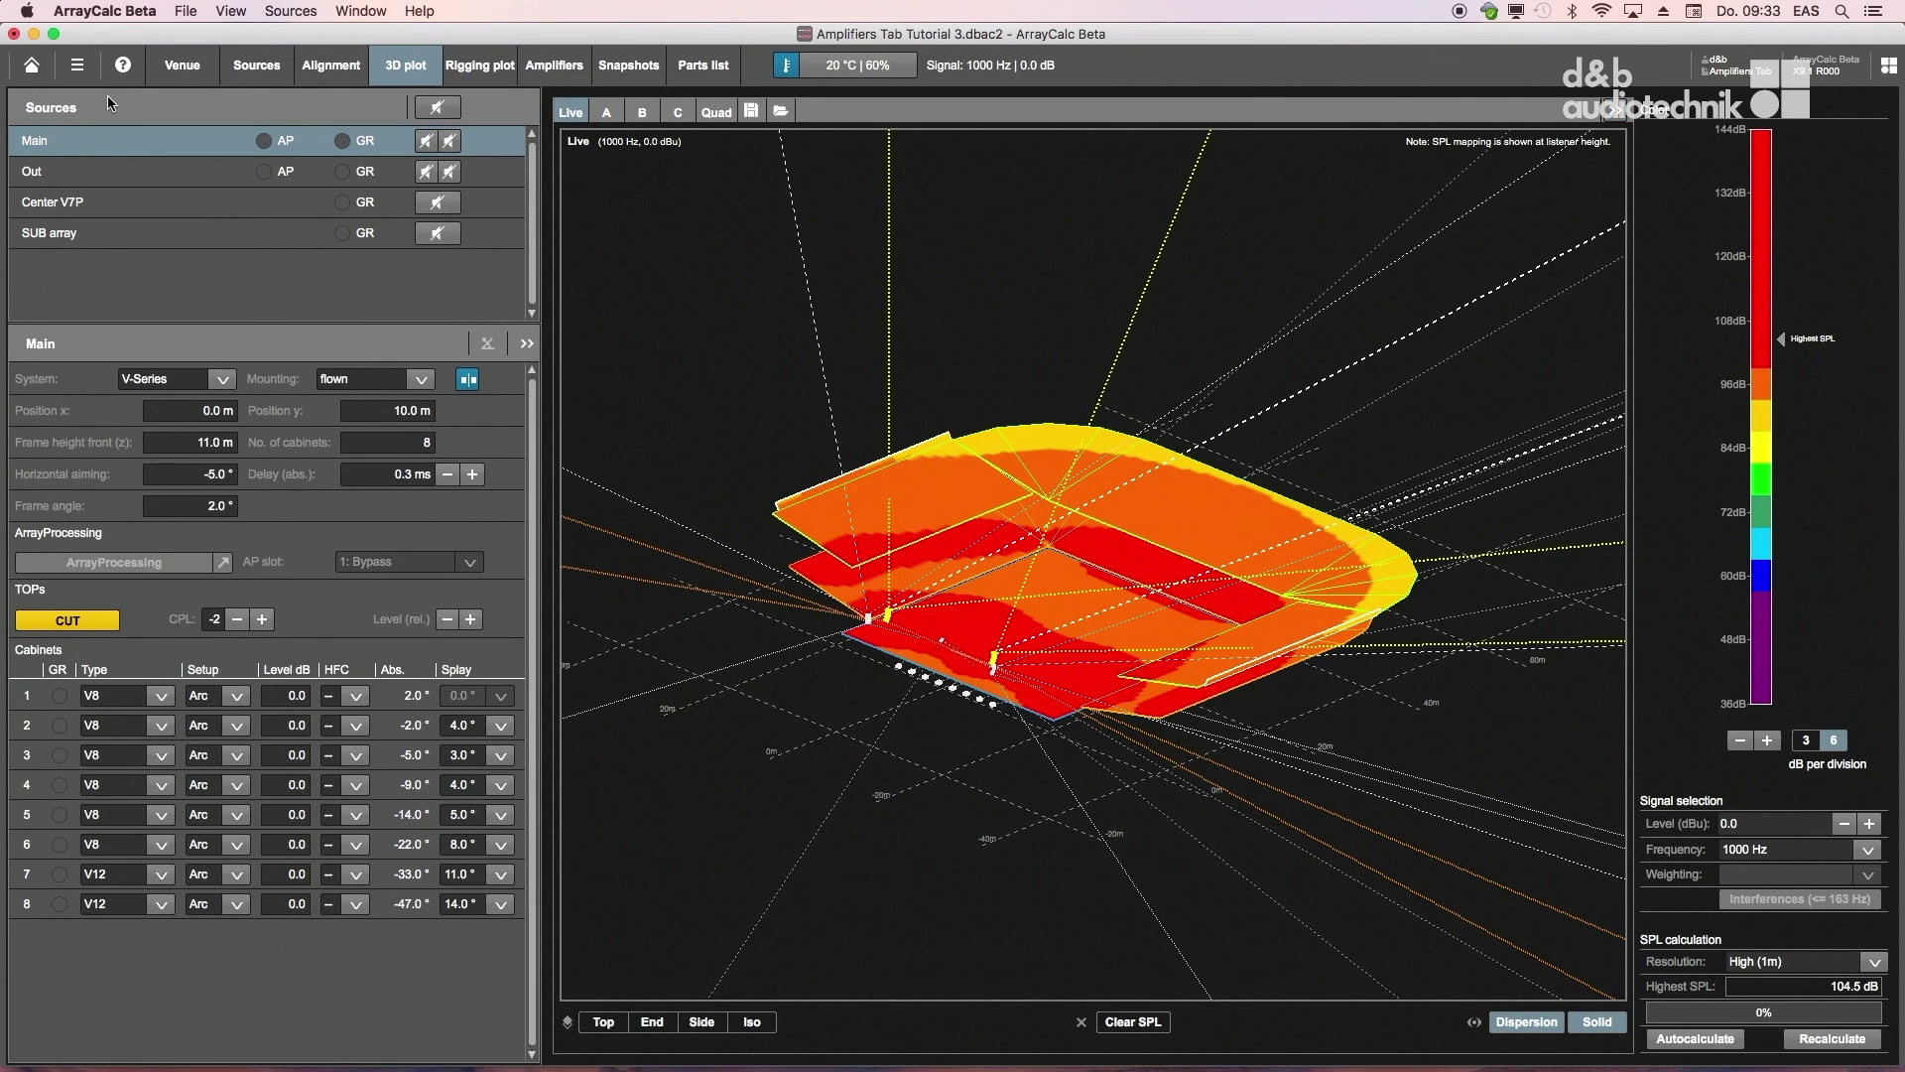